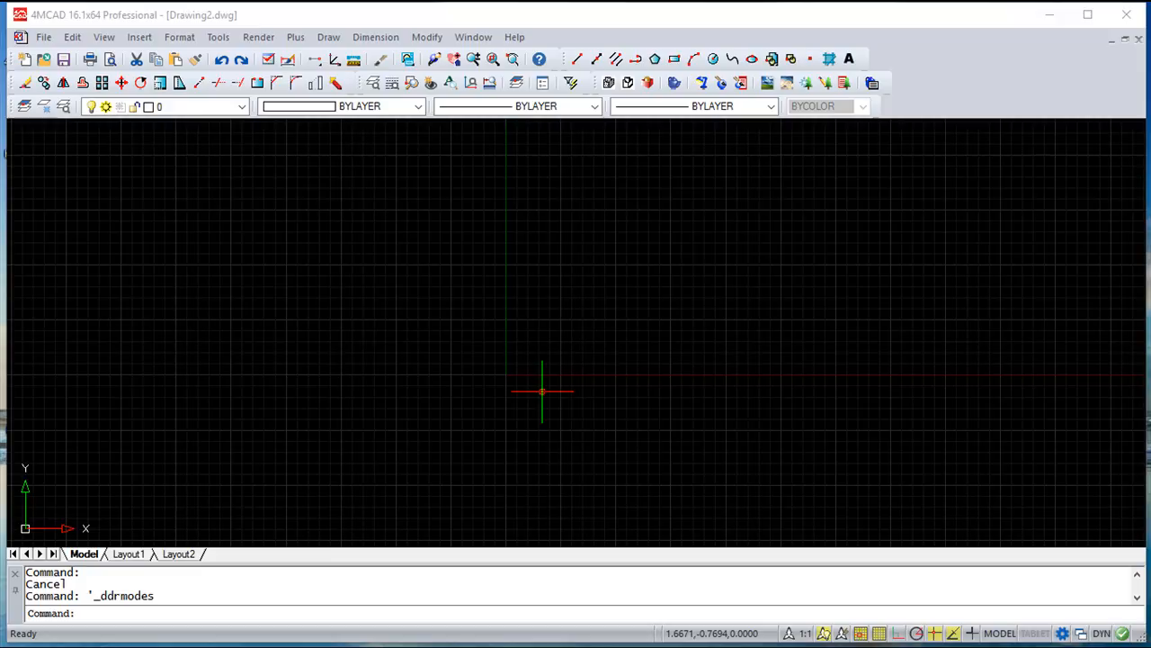
View the snap and grid options with the SETTINGS command, closing the dialog without changes
{"action": "middle_click_drag", "start_coordinate": [563, 377], "coordinate": [580, 343]}
{"action": "scroll", "coordinate": [576, 337], "scroll_direction": "up", "scroll_amount": 2}
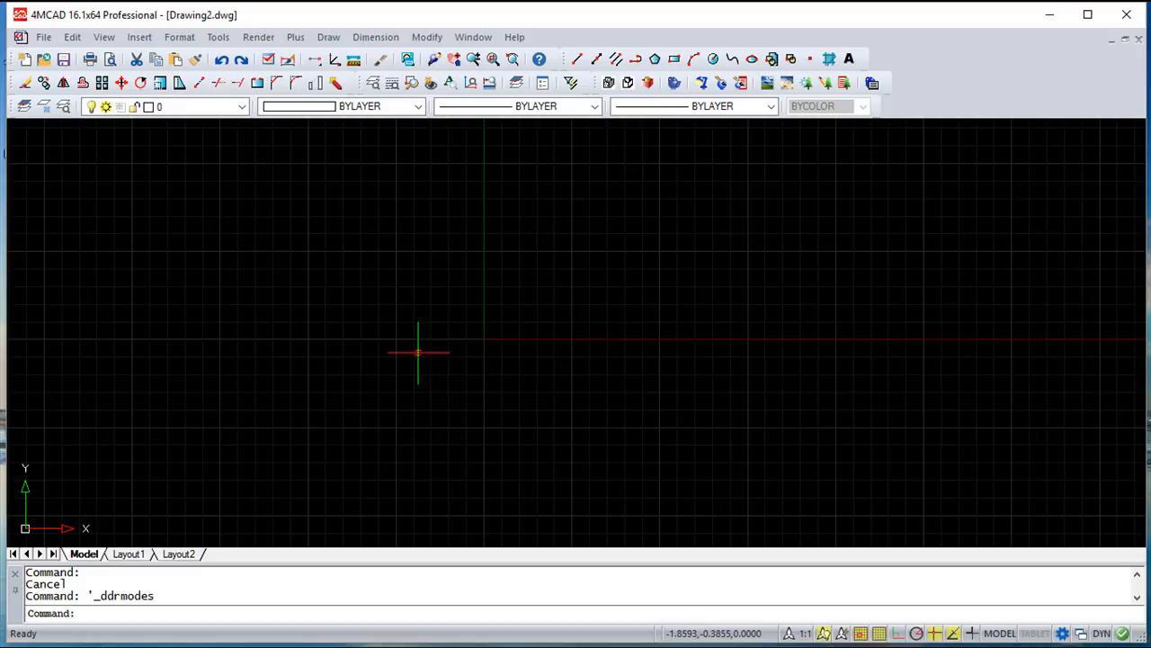
{"action": "type", "text": "settings"}
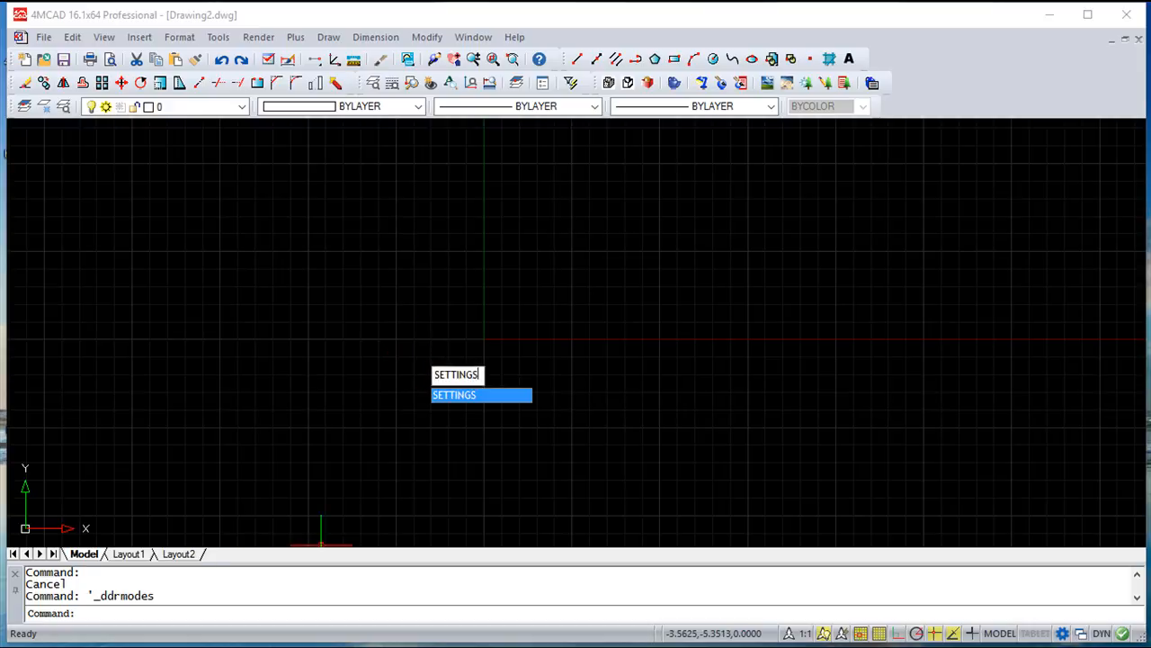
{"action": "key", "text": "Return"}
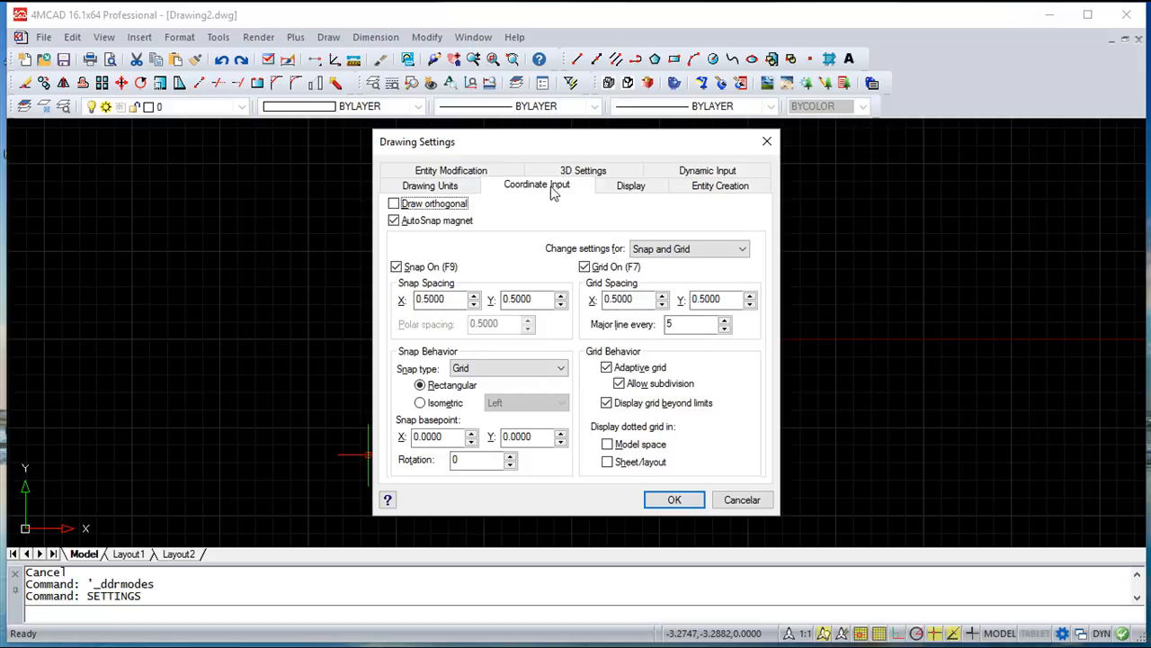
{"action": "left_click", "coordinate": [766, 141]}
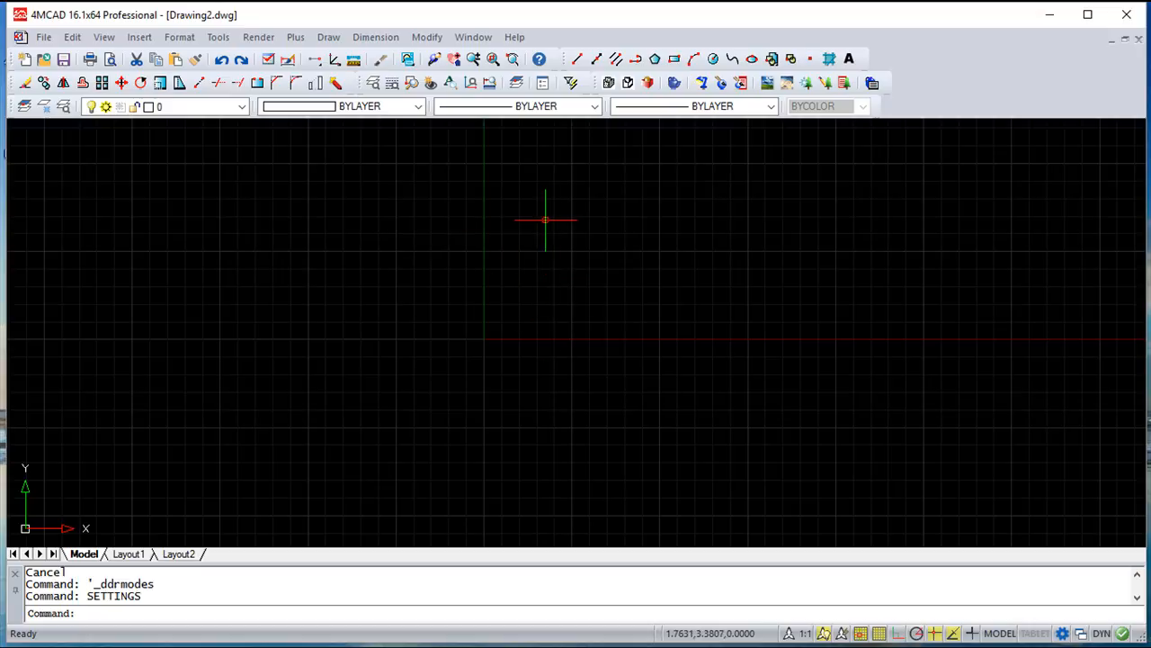
View the same coordinate input options through Drawing Aids and close the dialog without changes
{"action": "left_click", "coordinate": [219, 38]}
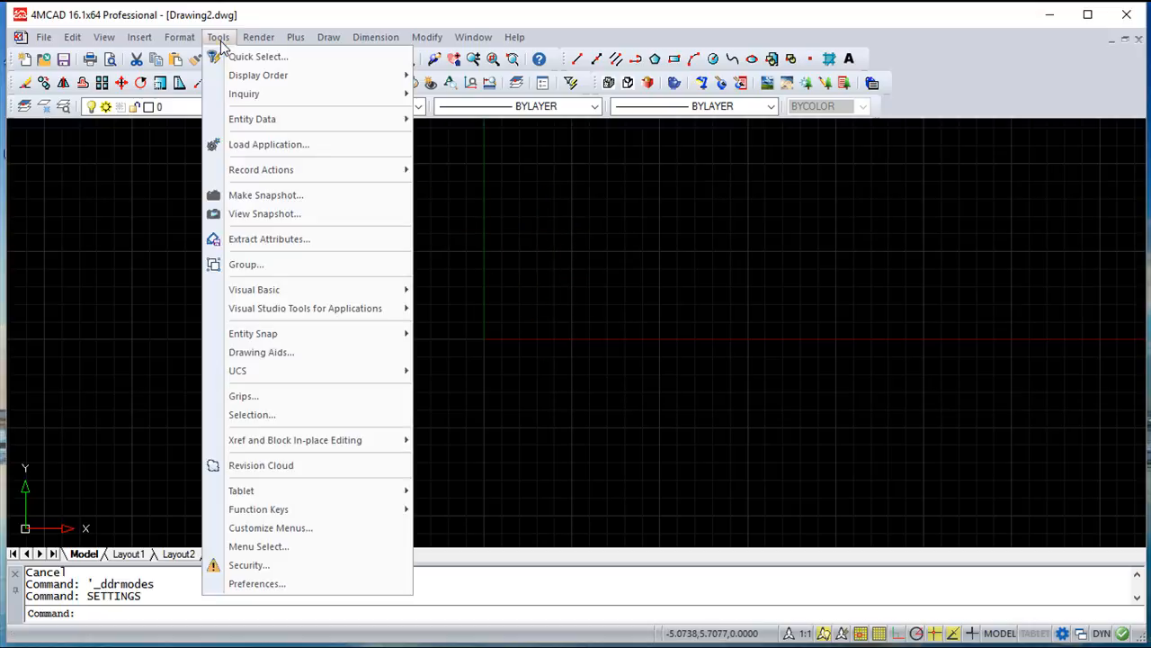
{"action": "left_click", "coordinate": [295, 353]}
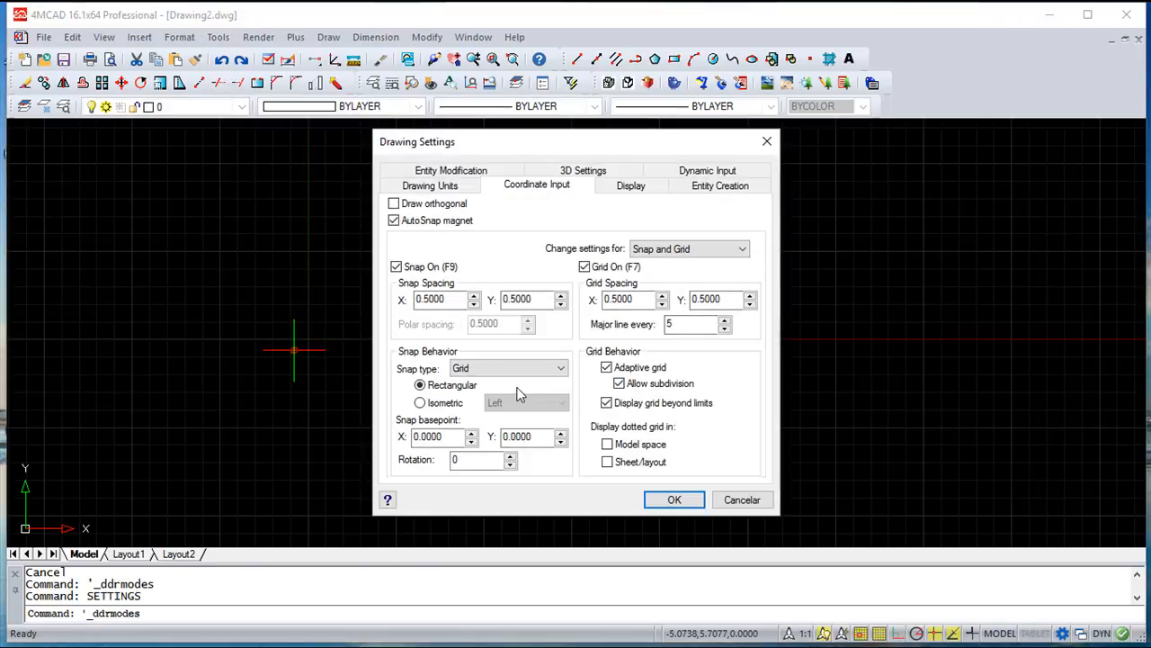
{"action": "left_click", "coordinate": [766, 142]}
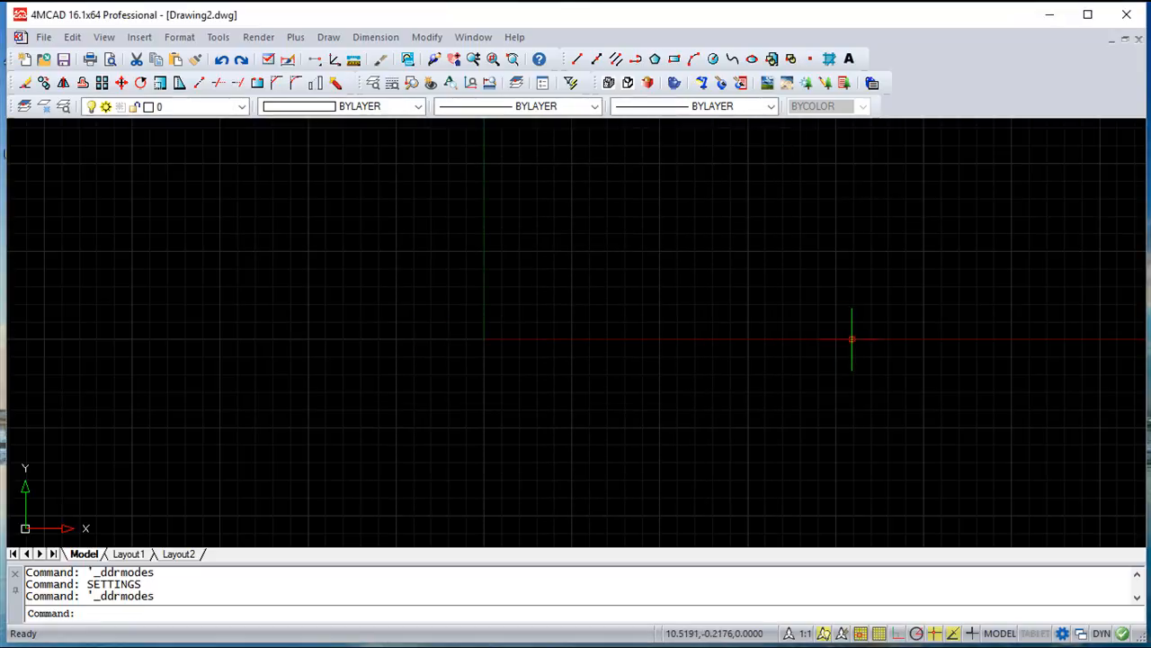
In the grid settings, disable and re-enable both Snap On and Grid On, and accept the dialog
{"action": "right_click", "coordinate": [879, 634]}
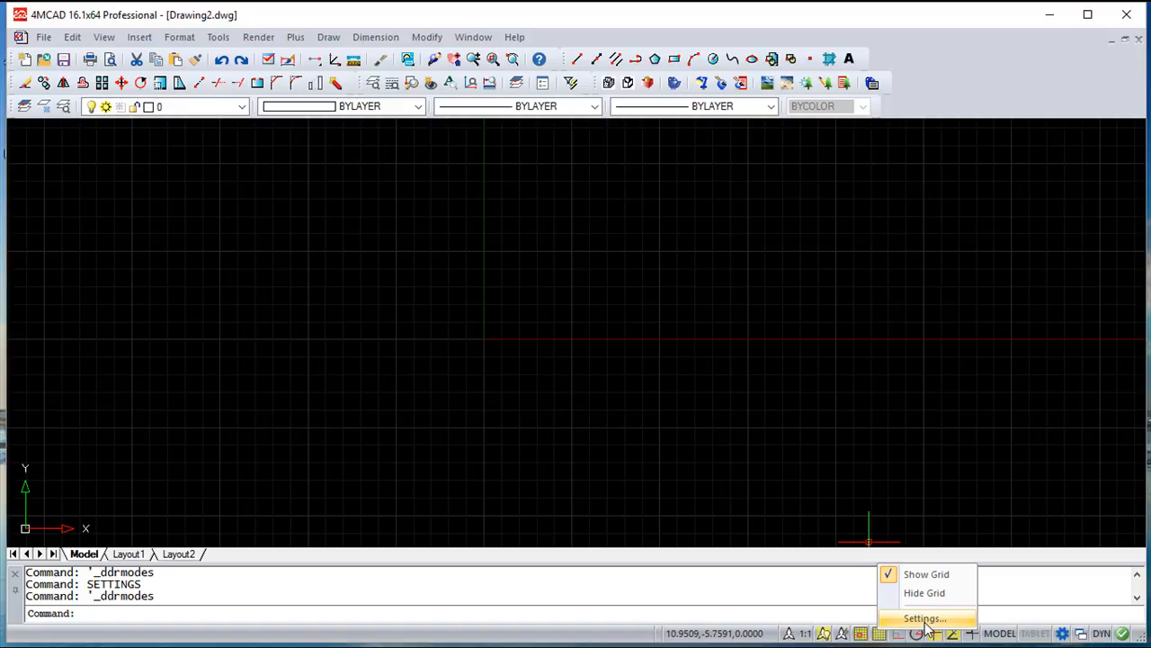
{"action": "left_click", "coordinate": [922, 619]}
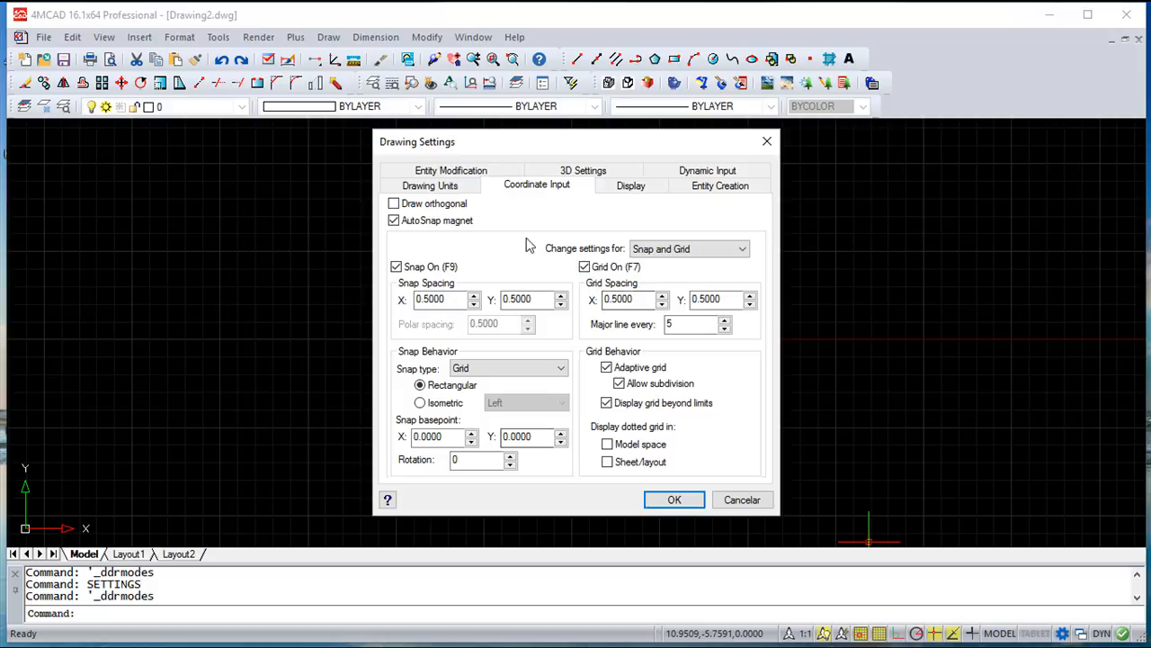
{"action": "left_click", "coordinate": [396, 266]}
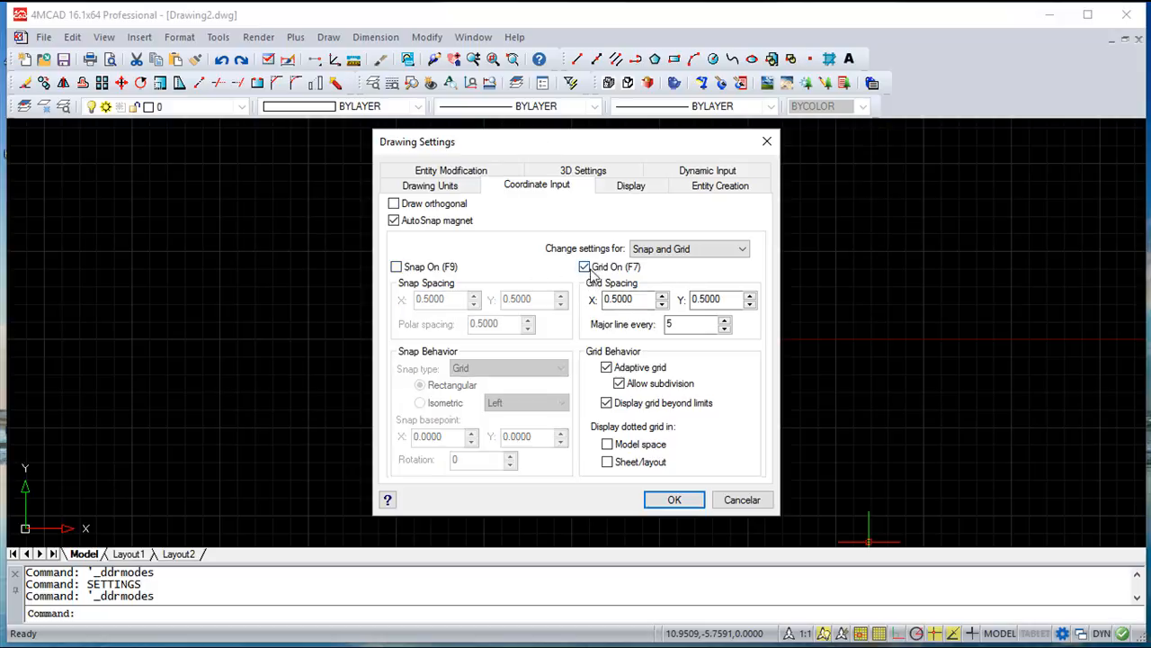
{"action": "left_click", "coordinate": [585, 268]}
{"action": "left_click", "coordinate": [584, 267]}
{"action": "left_click", "coordinate": [395, 266]}
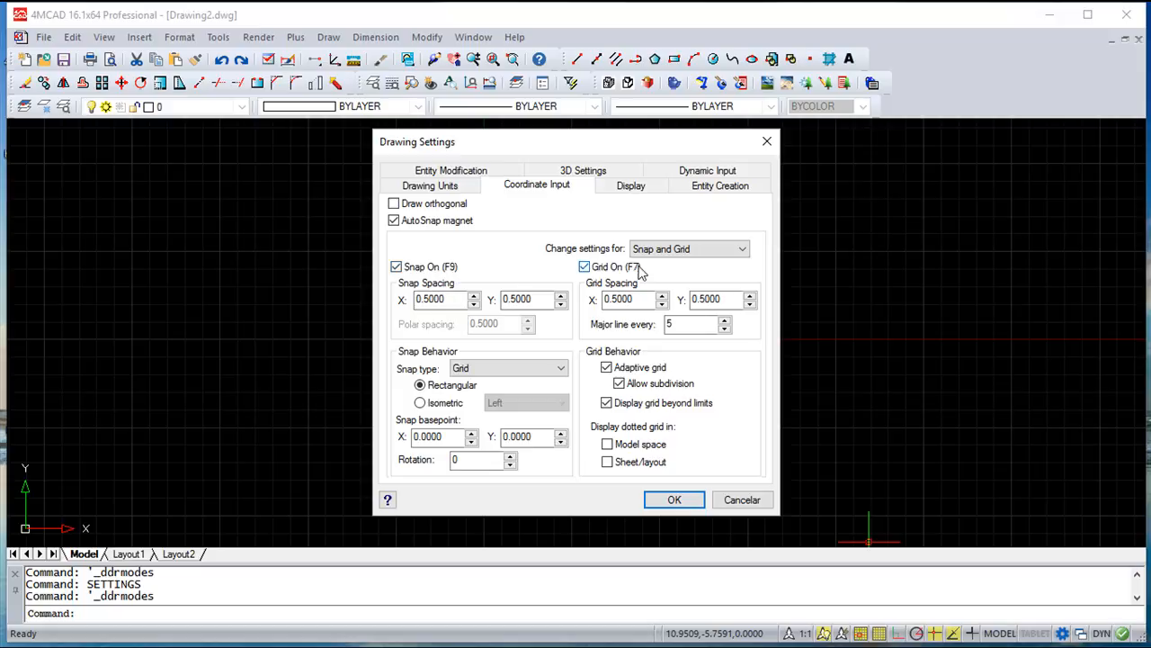
{"action": "left_click", "coordinate": [685, 500]}
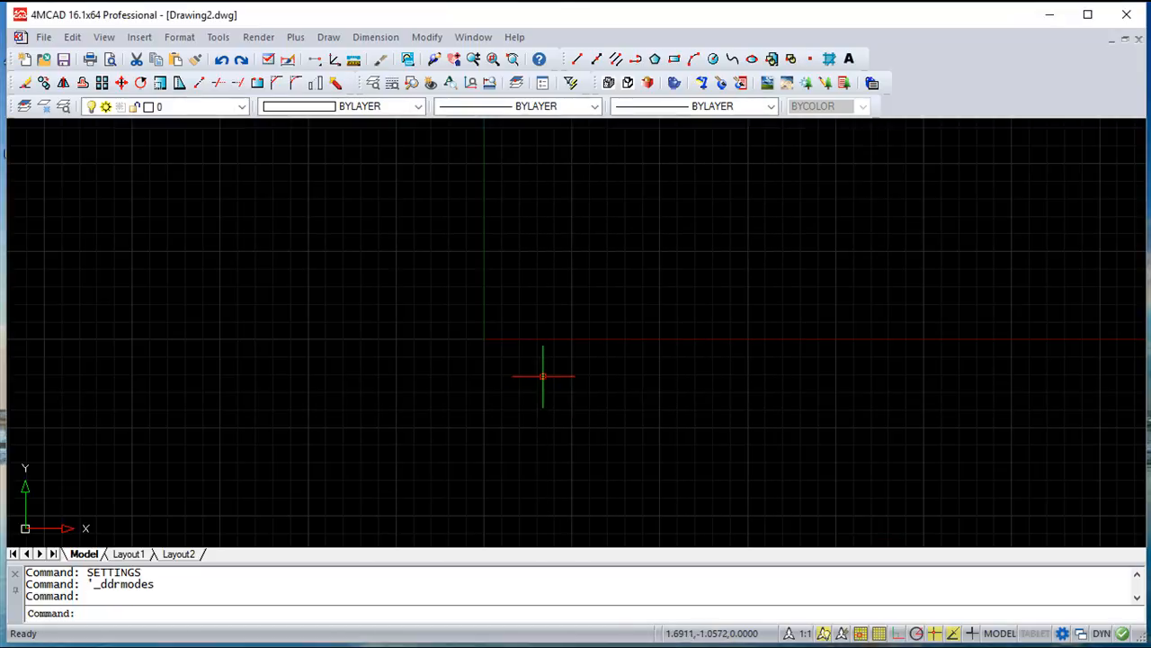
Toggle the grid display off and on, and do the same with snap mode, without using the settings dialog
{"action": "key", "text": "F7"}
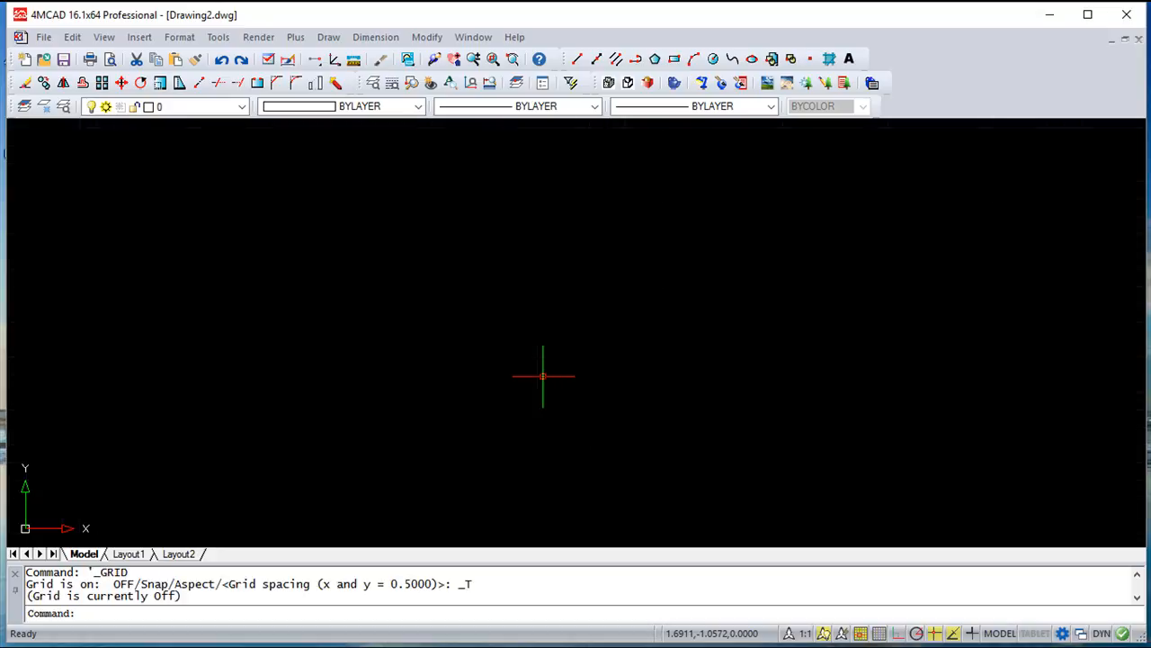
{"action": "key", "text": "F7"}
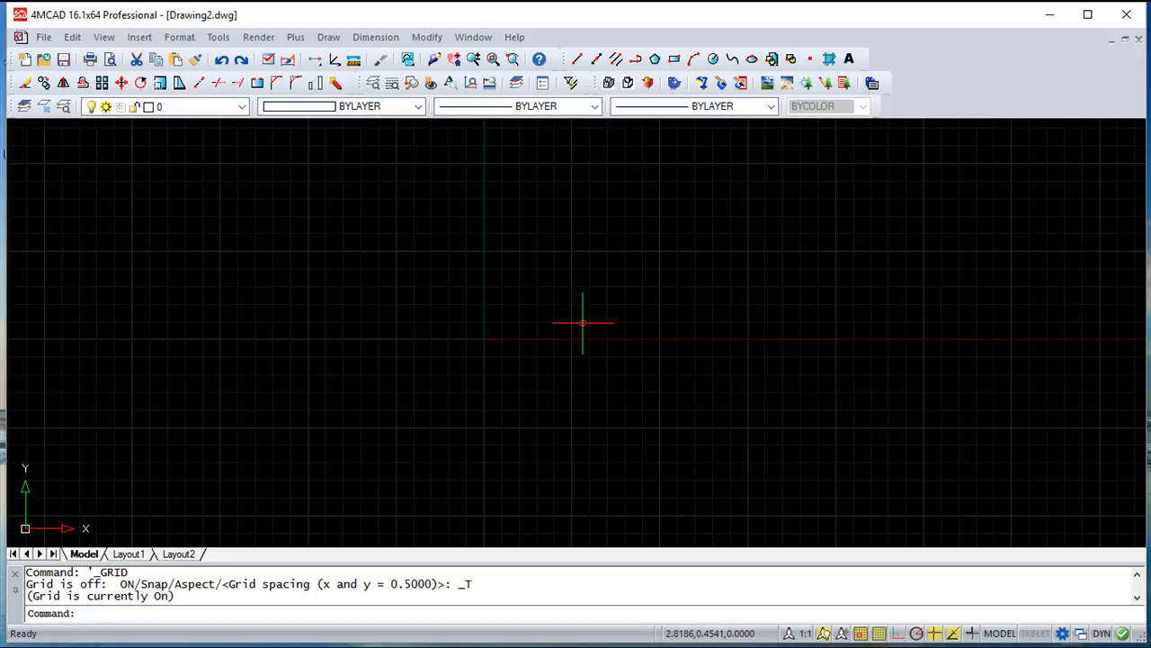
{"action": "left_click", "coordinate": [860, 633]}
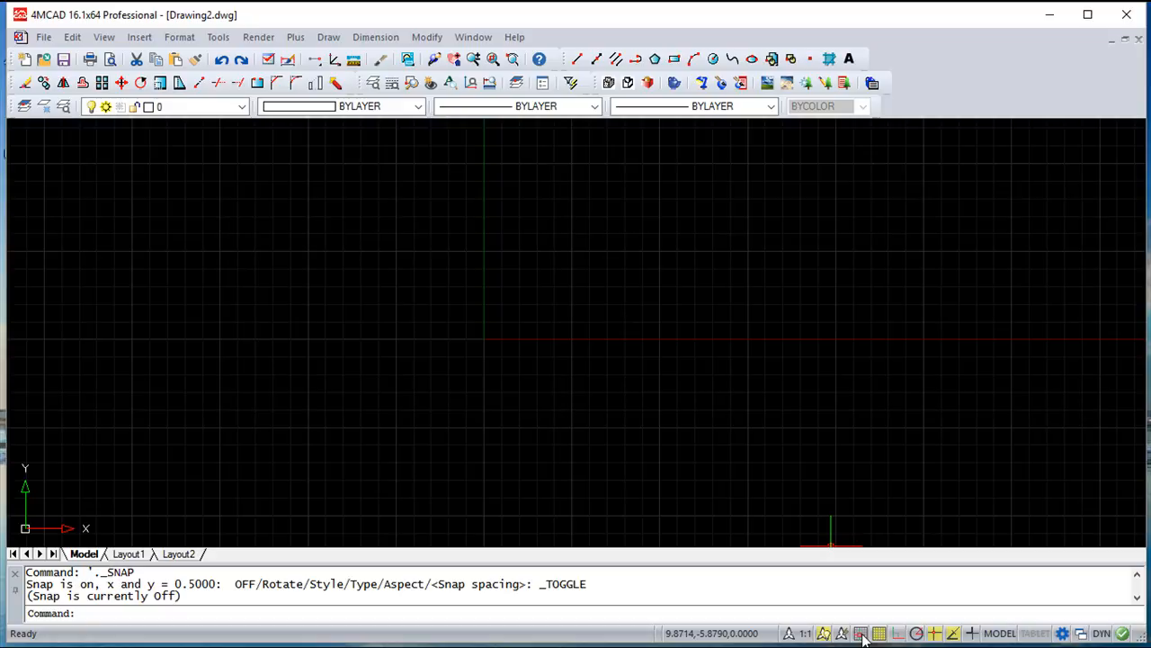
{"action": "left_click", "coordinate": [861, 633]}
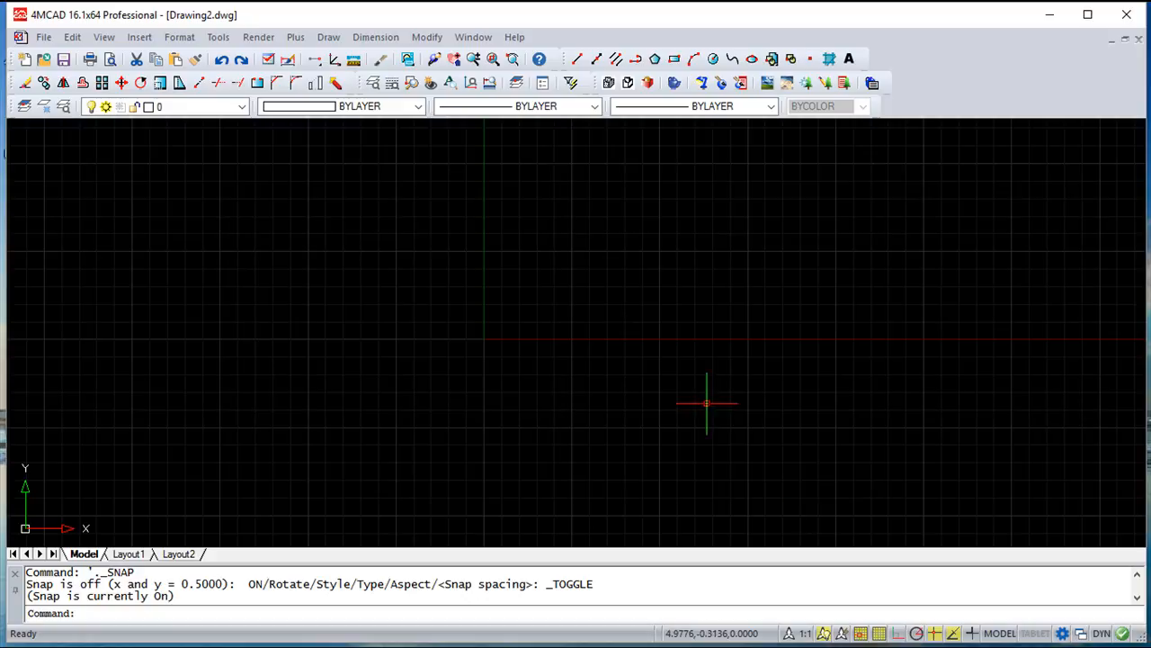
Review the snap spacing and grid spacing values in the Drawing Aids settings
{"action": "left_click", "coordinate": [219, 38]}
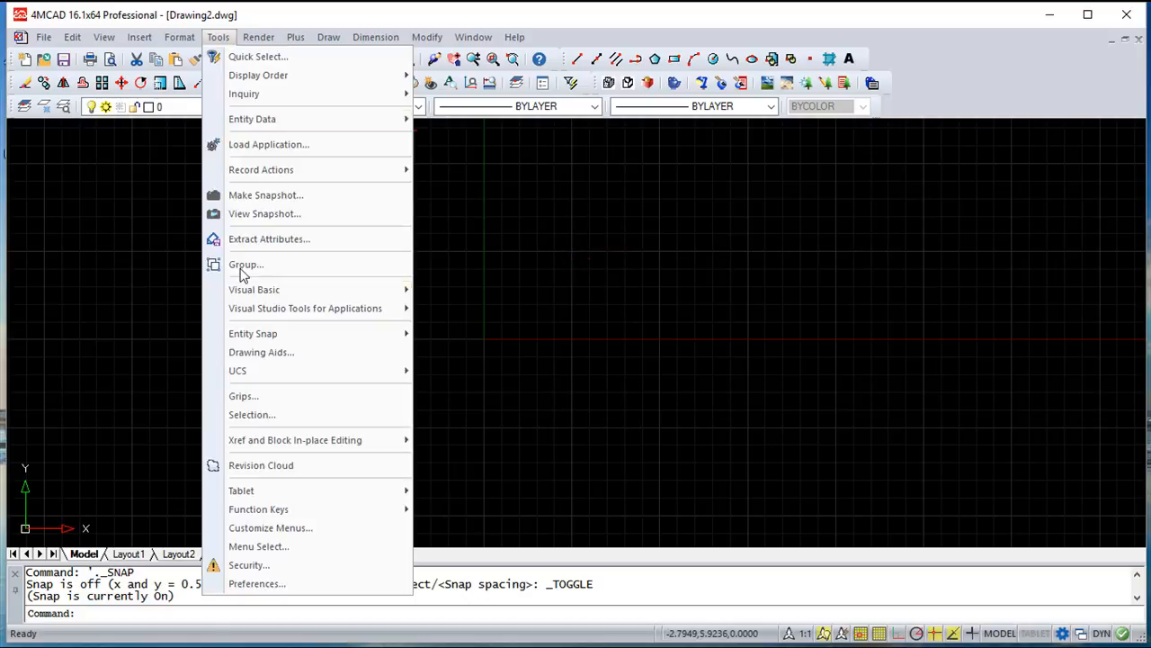
{"action": "left_click", "coordinate": [268, 352]}
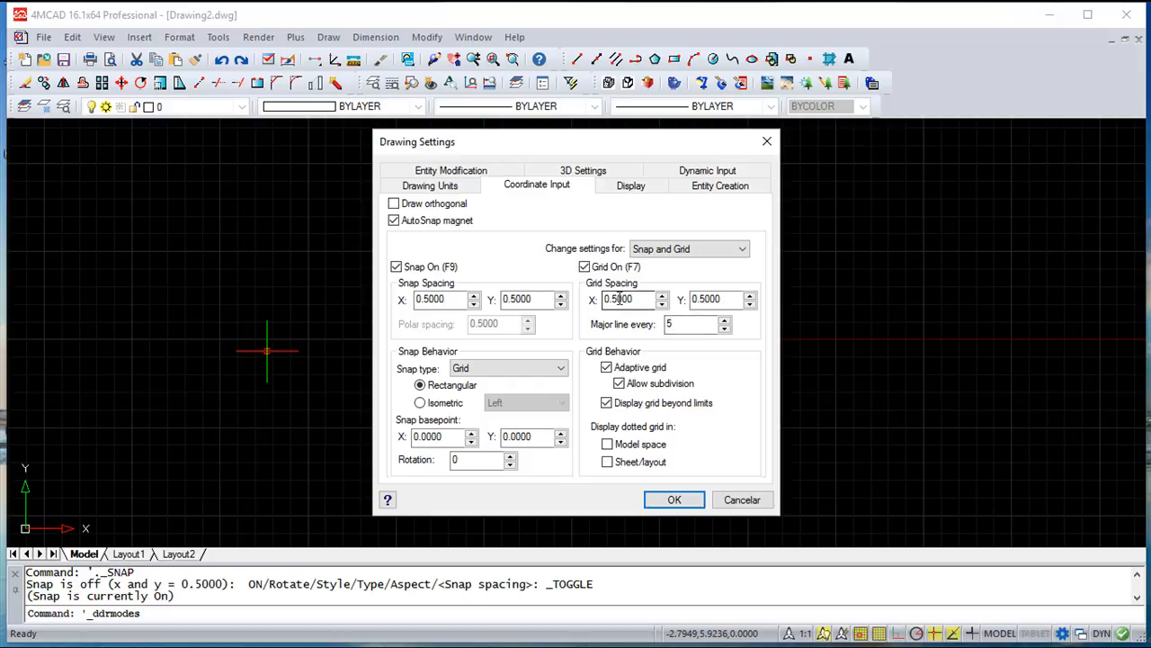
{"action": "left_click", "coordinate": [673, 496]}
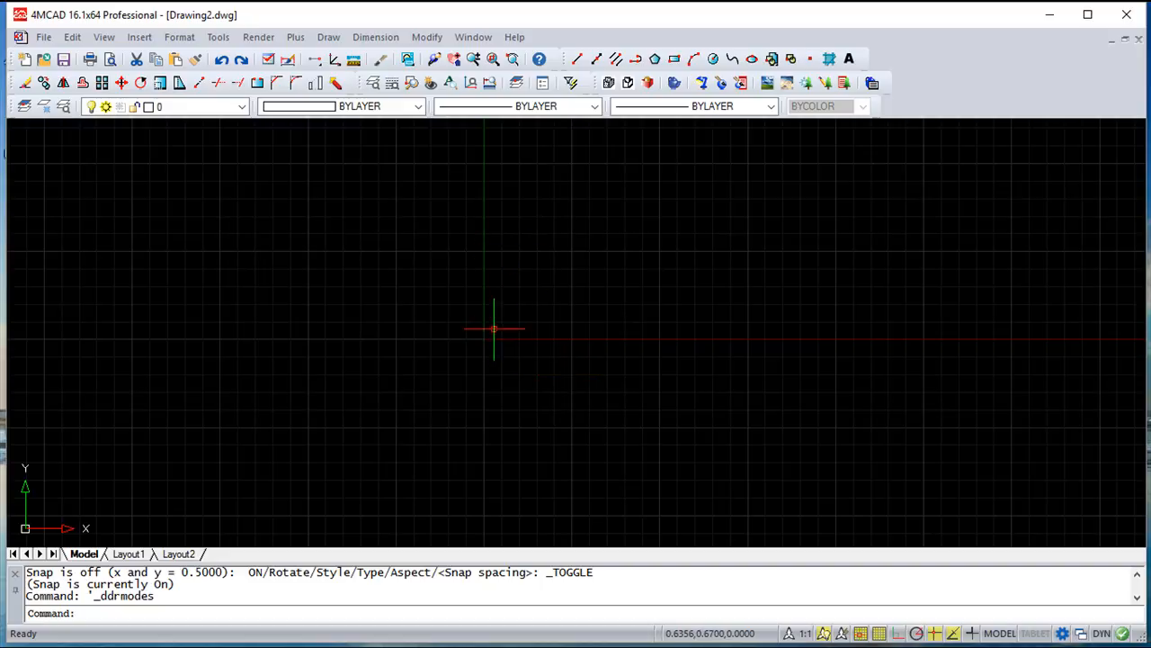
Draw connected lines from the origin: about 2.12 units at 45 degrees, about 3 units horizontally rightward, and 3.5 units straight down
{"action": "left_click", "coordinate": [576, 59]}
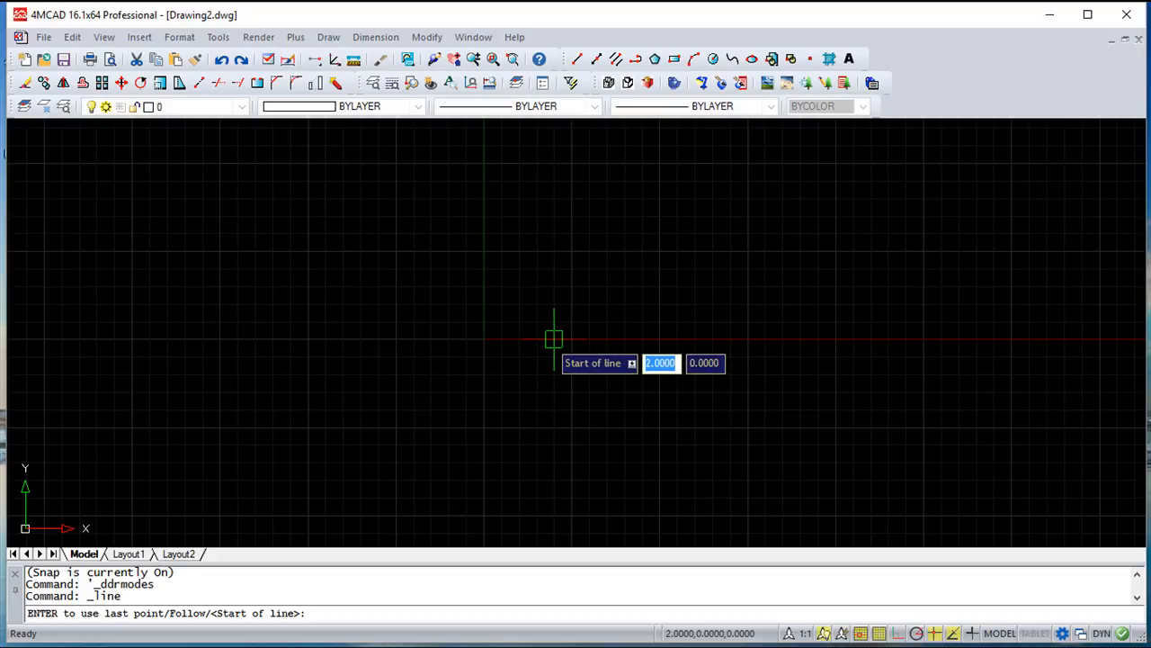
{"action": "left_click", "coordinate": [484, 339]}
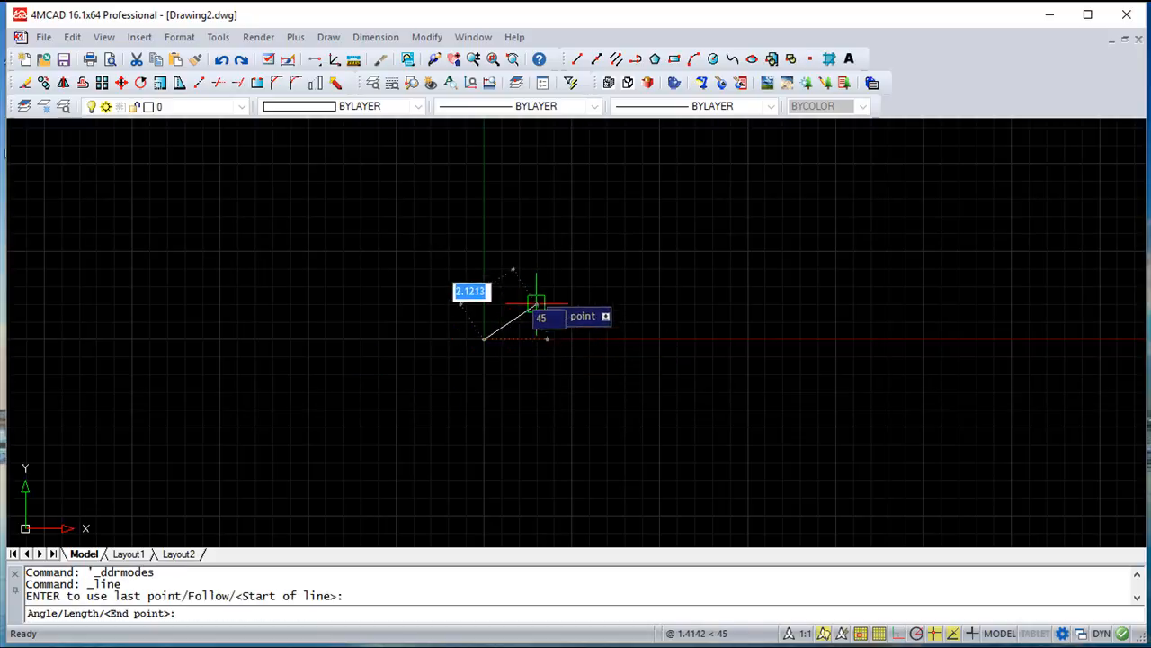
{"action": "left_click", "coordinate": [536, 286]}
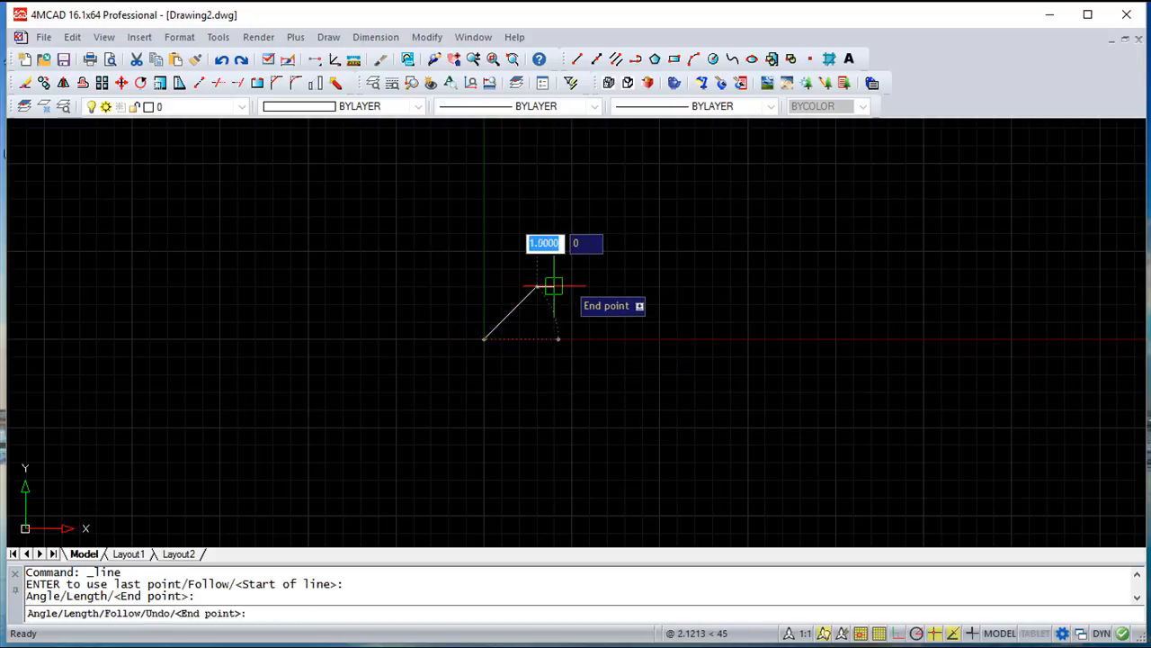
{"action": "left_click", "coordinate": [642, 286]}
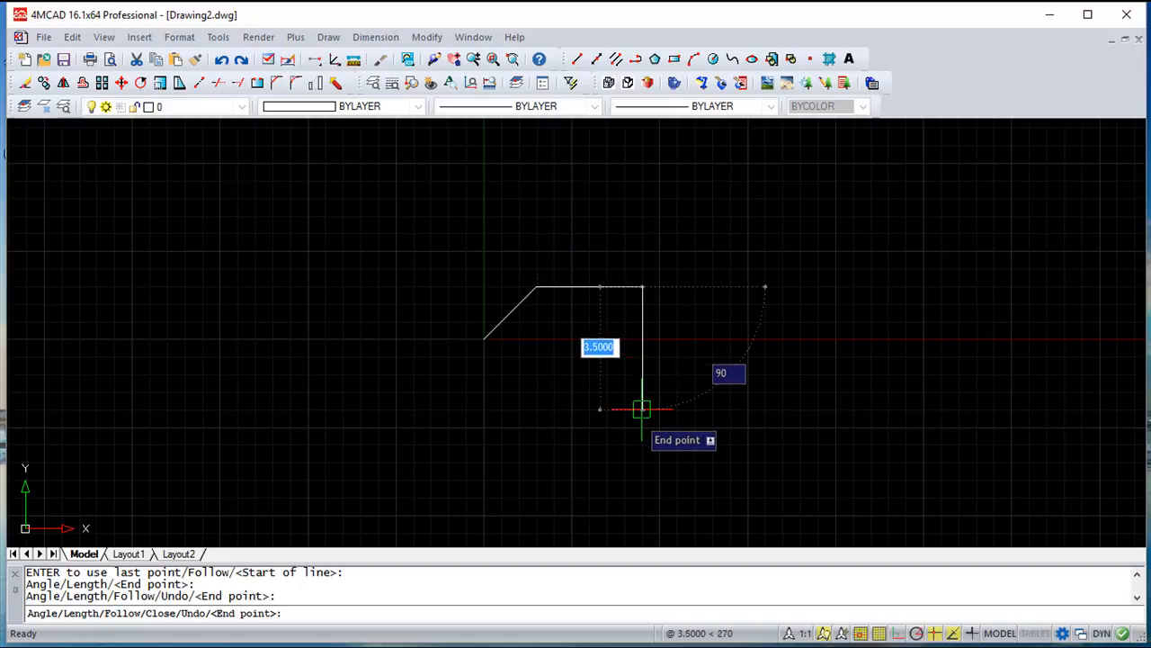
{"action": "left_click", "coordinate": [641, 409]}
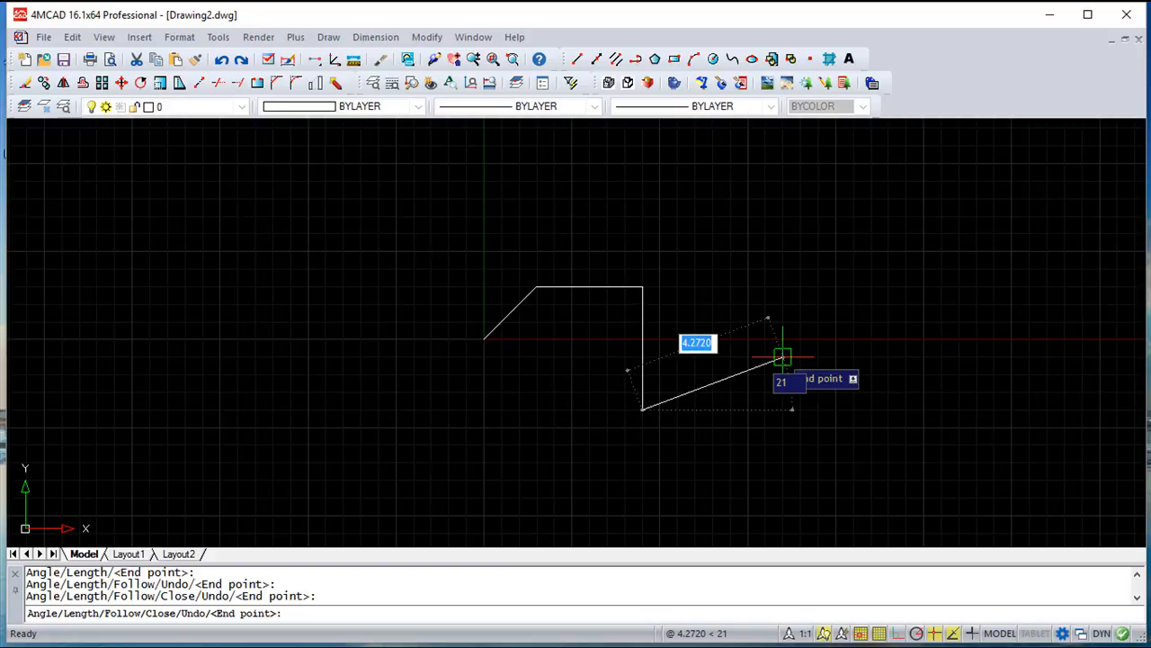
{"action": "key", "text": "Escape"}
{"action": "key", "text": "Escape"}
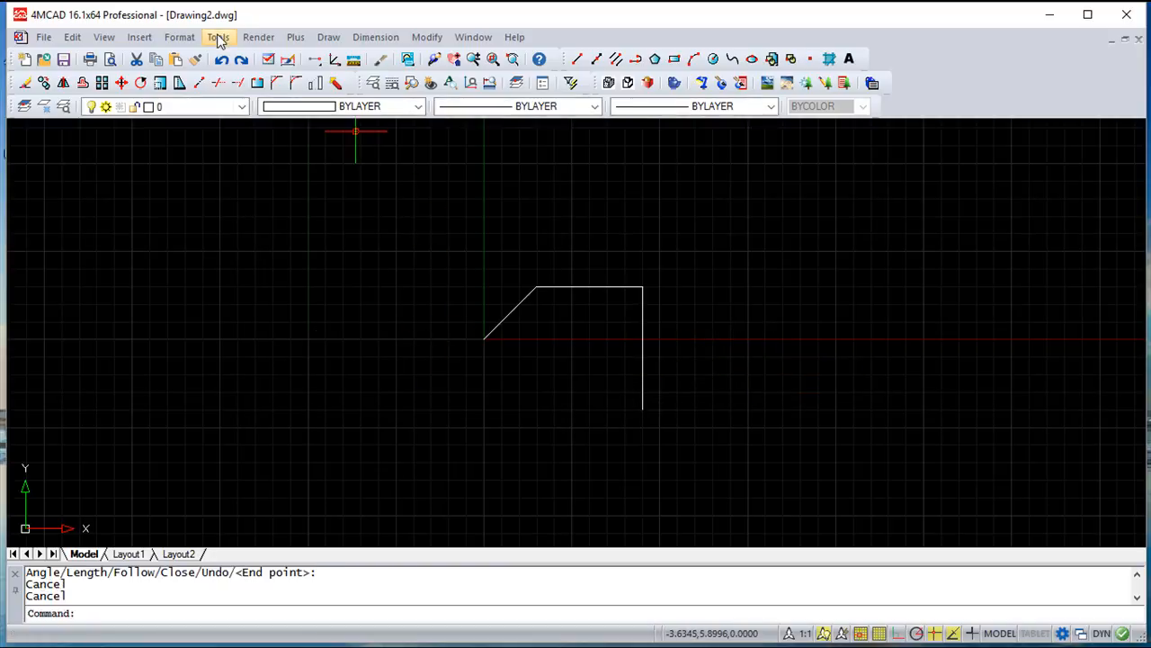
Review the grid behavior options in Drawing Aids and examine how the adaptive grid subdivides at different zoom levels
{"action": "left_click", "coordinate": [220, 38]}
{"action": "left_click", "coordinate": [255, 352]}
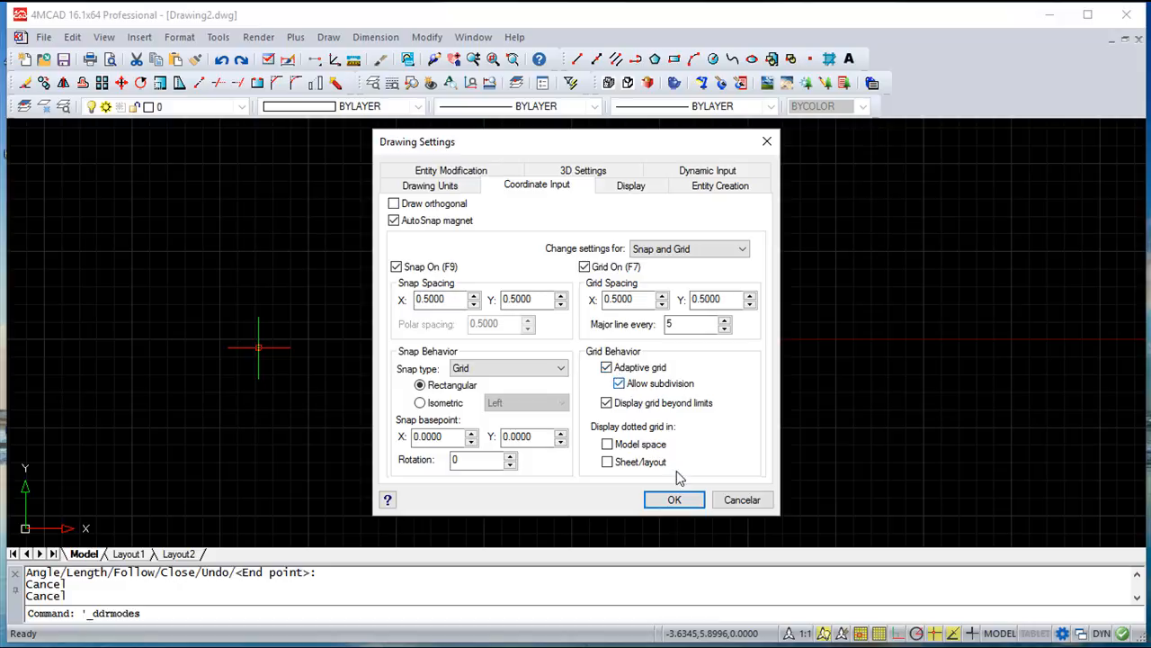
{"action": "left_click", "coordinate": [675, 500]}
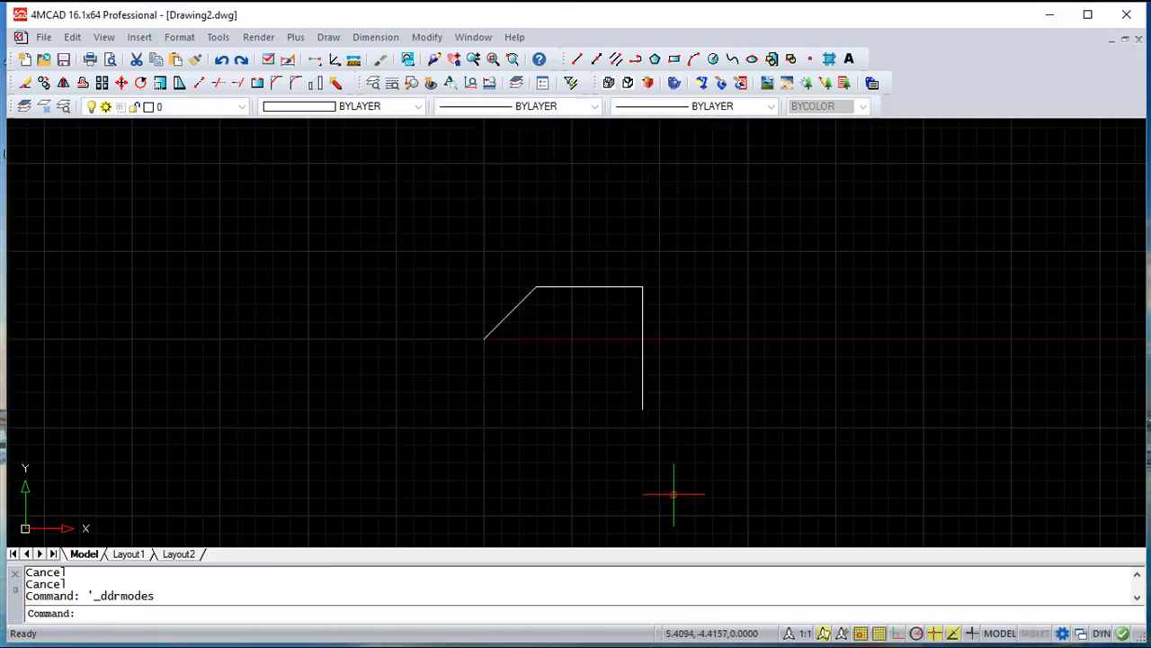
{"action": "scroll", "coordinate": [578, 359], "scroll_direction": "up", "scroll_amount": 4}
{"action": "scroll", "coordinate": [577, 362], "scroll_direction": "up", "scroll_amount": 2}
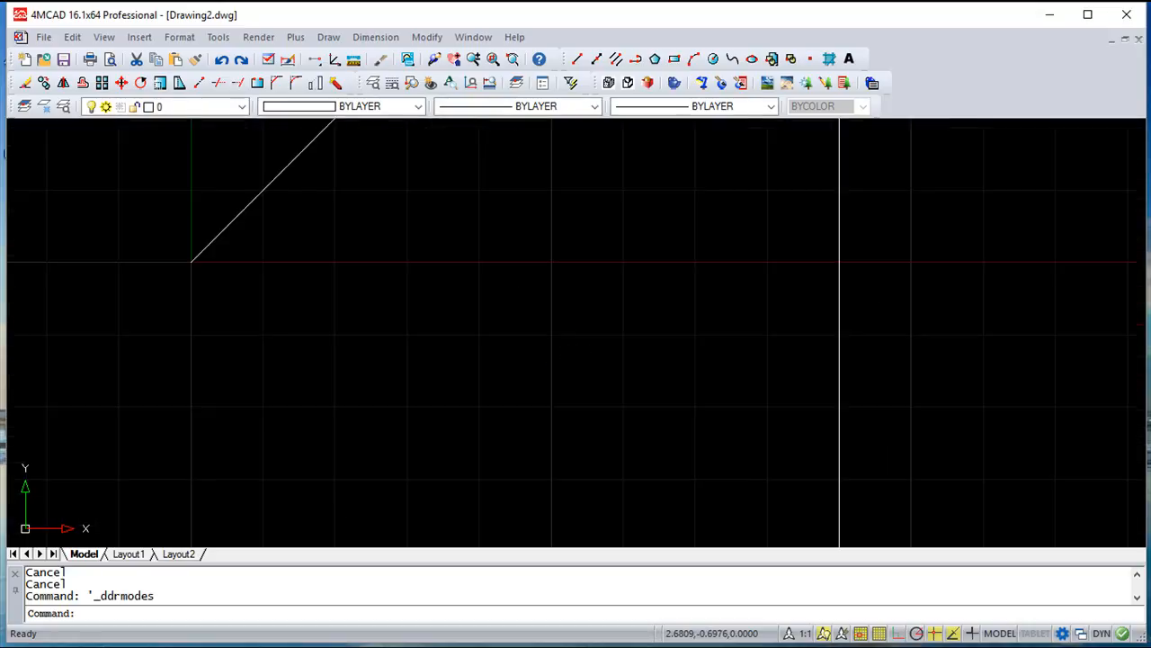
{"action": "scroll", "coordinate": [576, 362], "scroll_direction": "up", "scroll_amount": 2}
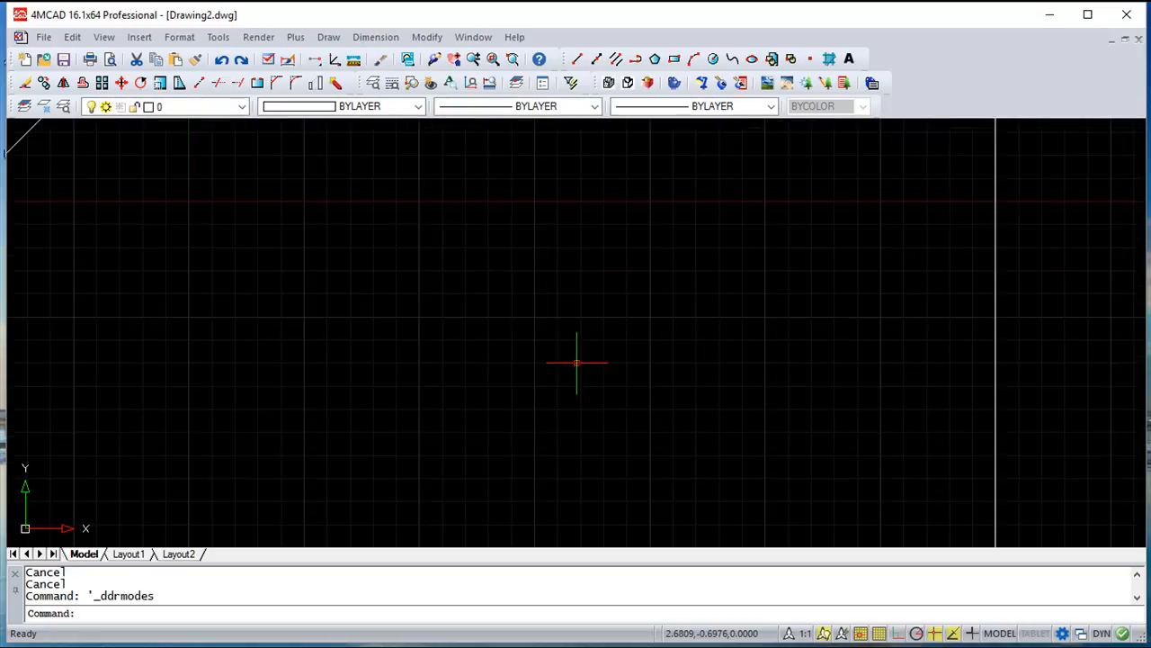
{"action": "scroll", "coordinate": [576, 362], "scroll_direction": "down", "scroll_amount": 2}
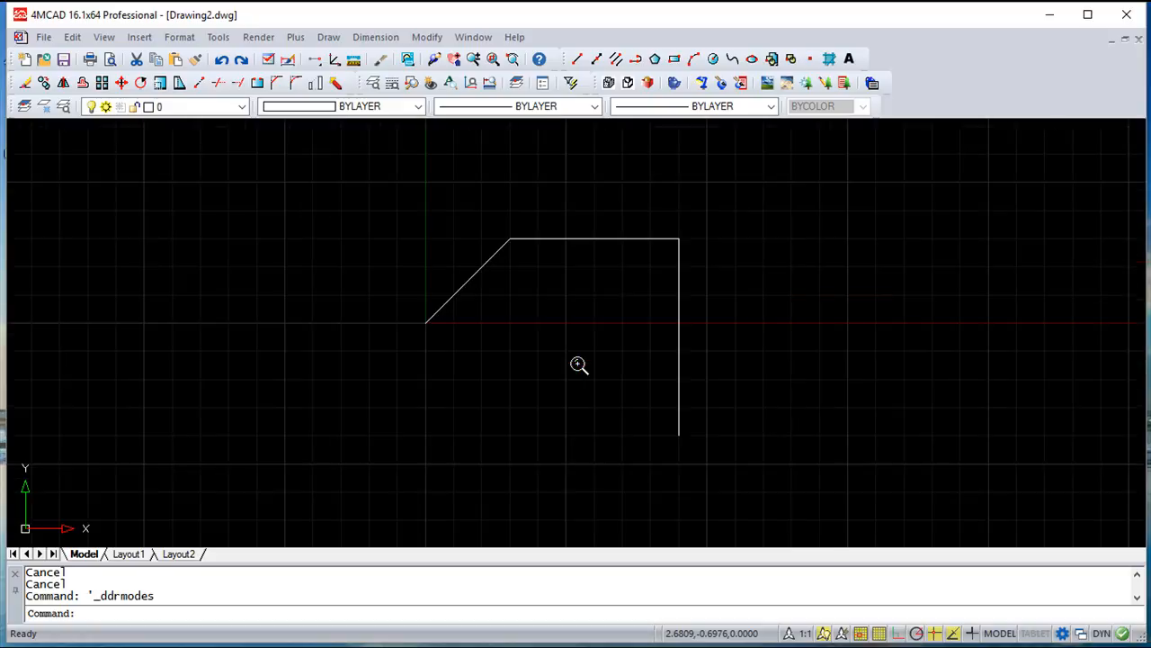
{"action": "scroll", "coordinate": [577, 363], "scroll_direction": "down", "scroll_amount": 1}
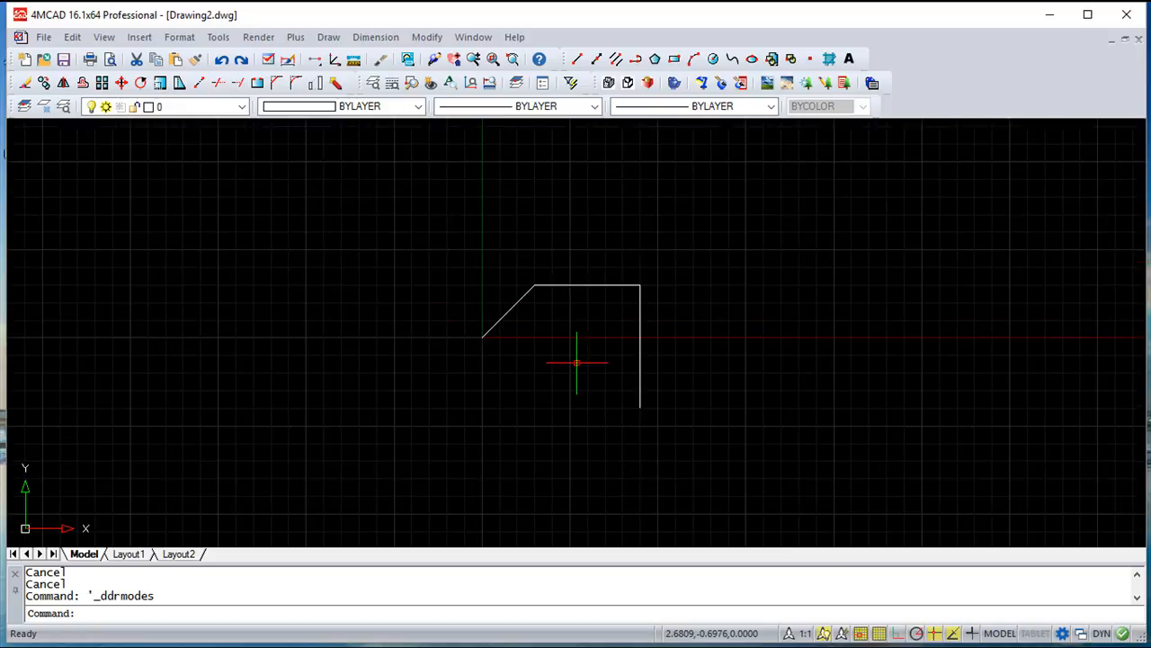
Set the snap rotation in Drawing Aids to about 30 degrees counterclockwise and apply it to the grid
{"action": "left_click", "coordinate": [217, 37]}
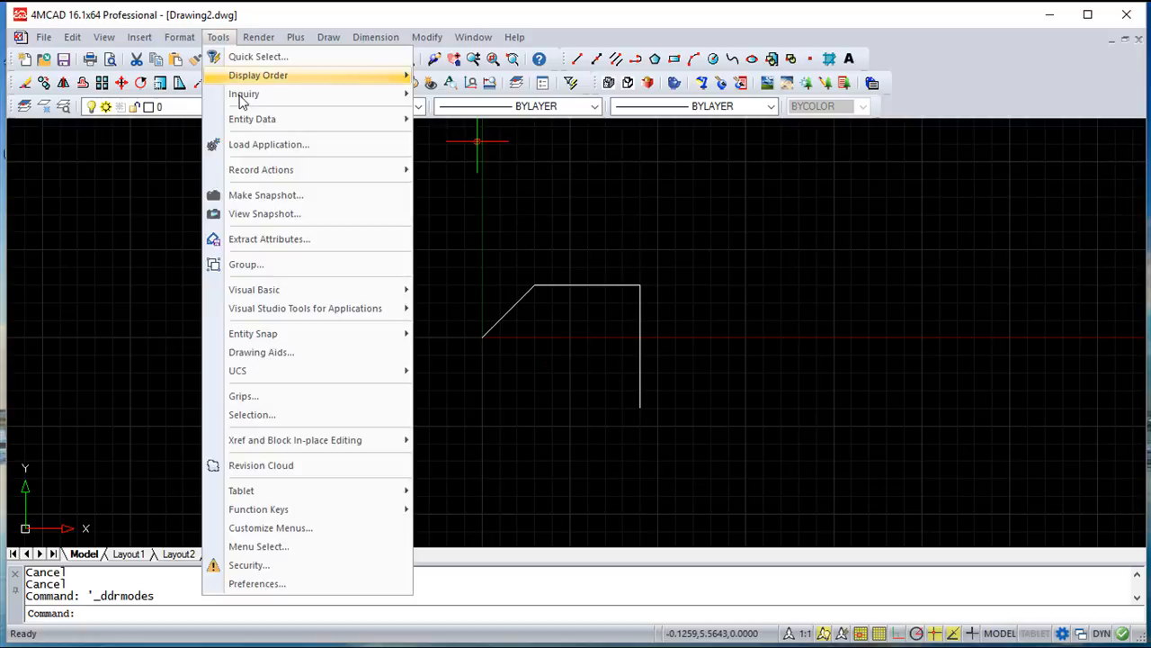
{"action": "left_click", "coordinate": [284, 352]}
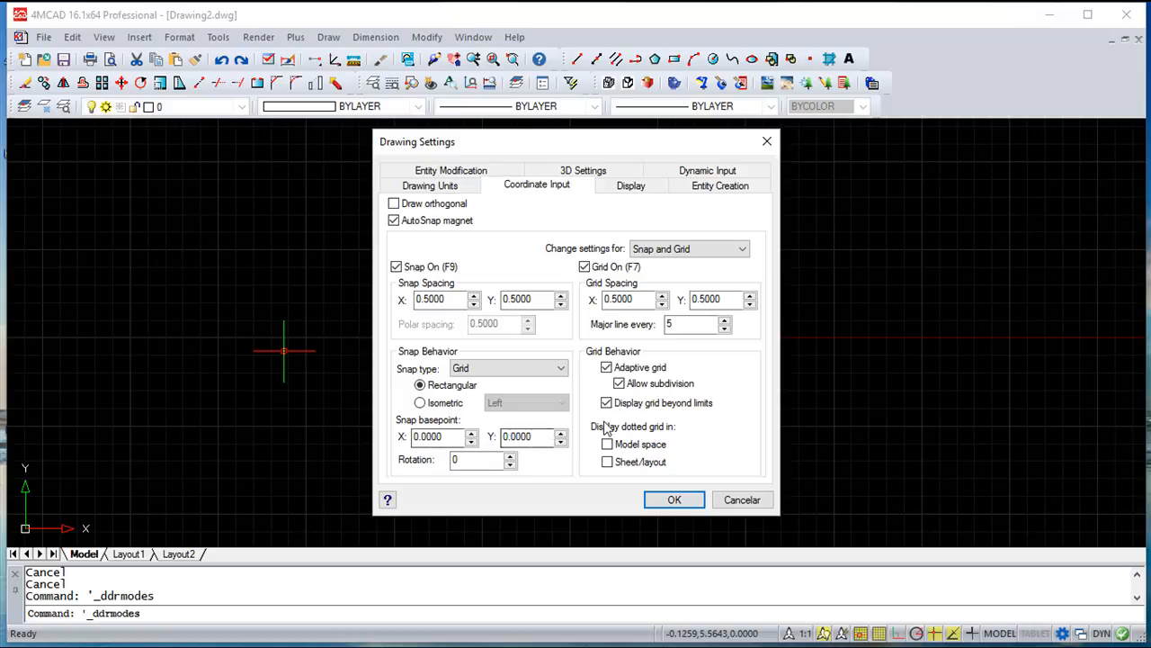
{"action": "left_click_drag", "start_coordinate": [463, 461], "coordinate": [447, 462]}
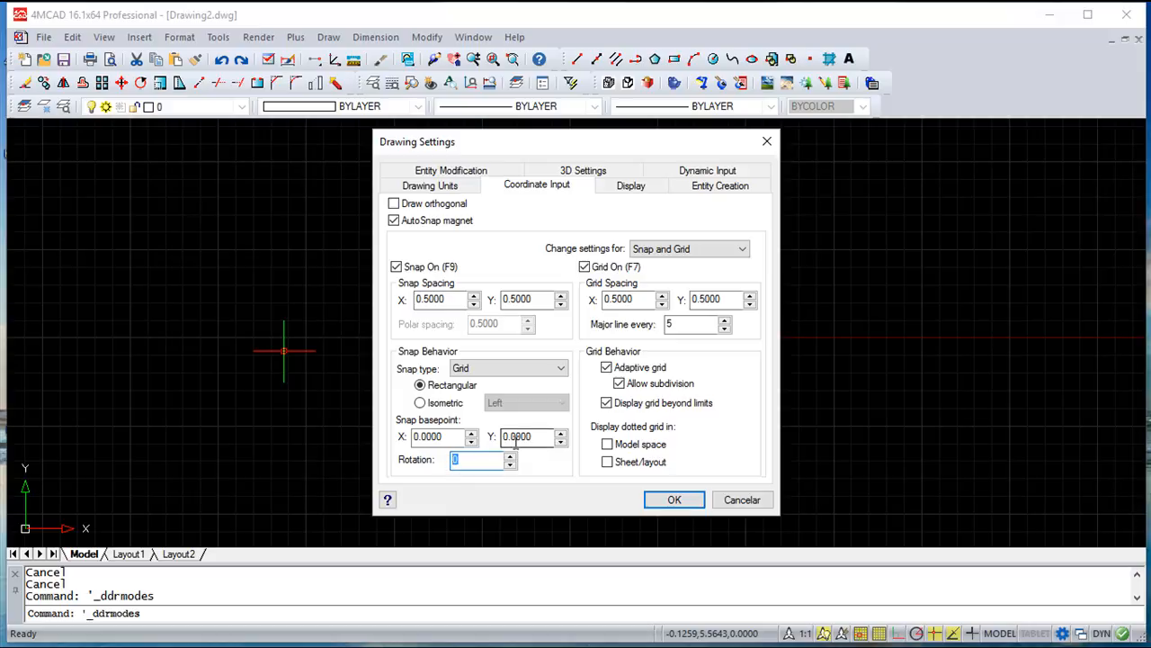
{"action": "key", "text": "Return"}
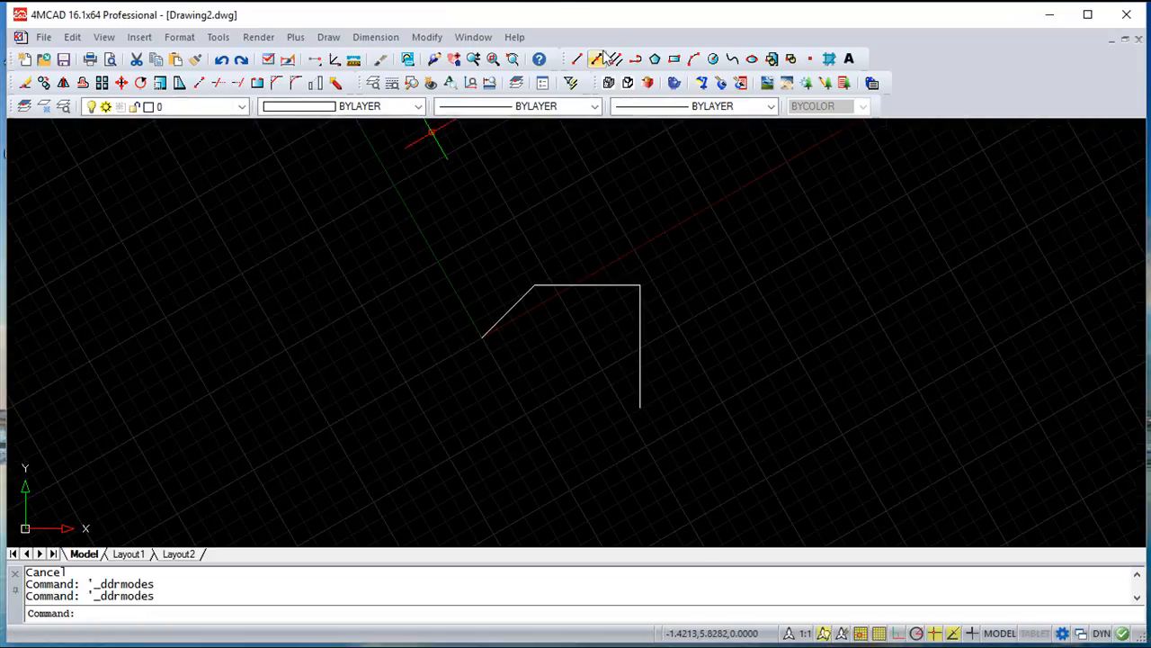
{"action": "left_click", "coordinate": [577, 58]}
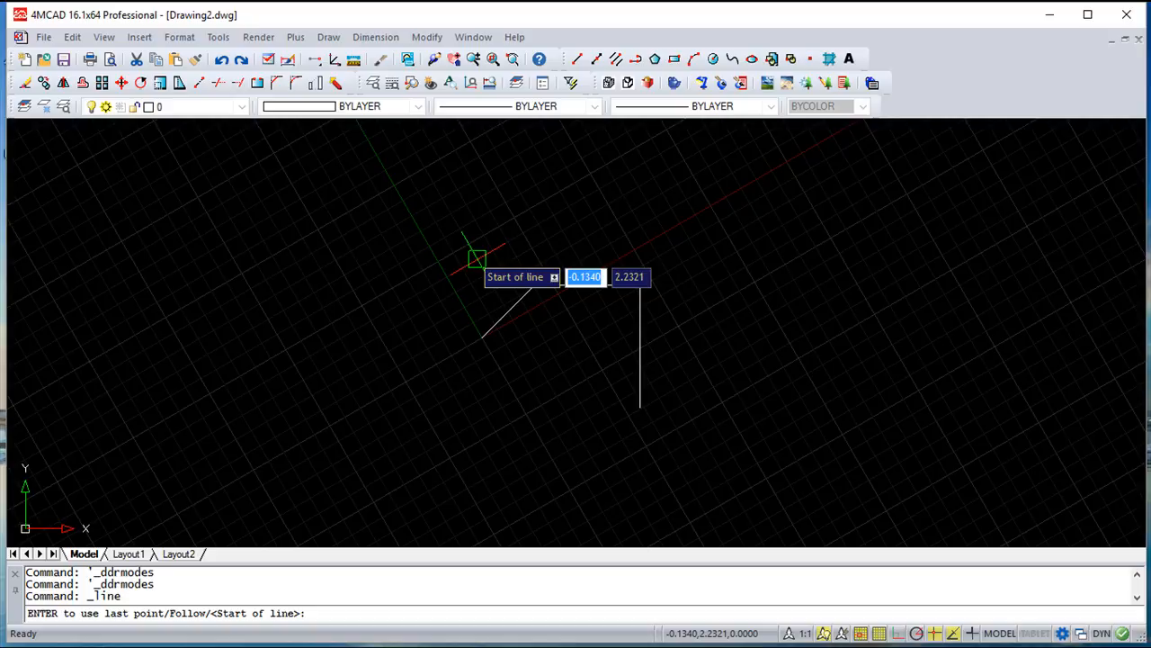
{"action": "left_click", "coordinate": [221, 58]}
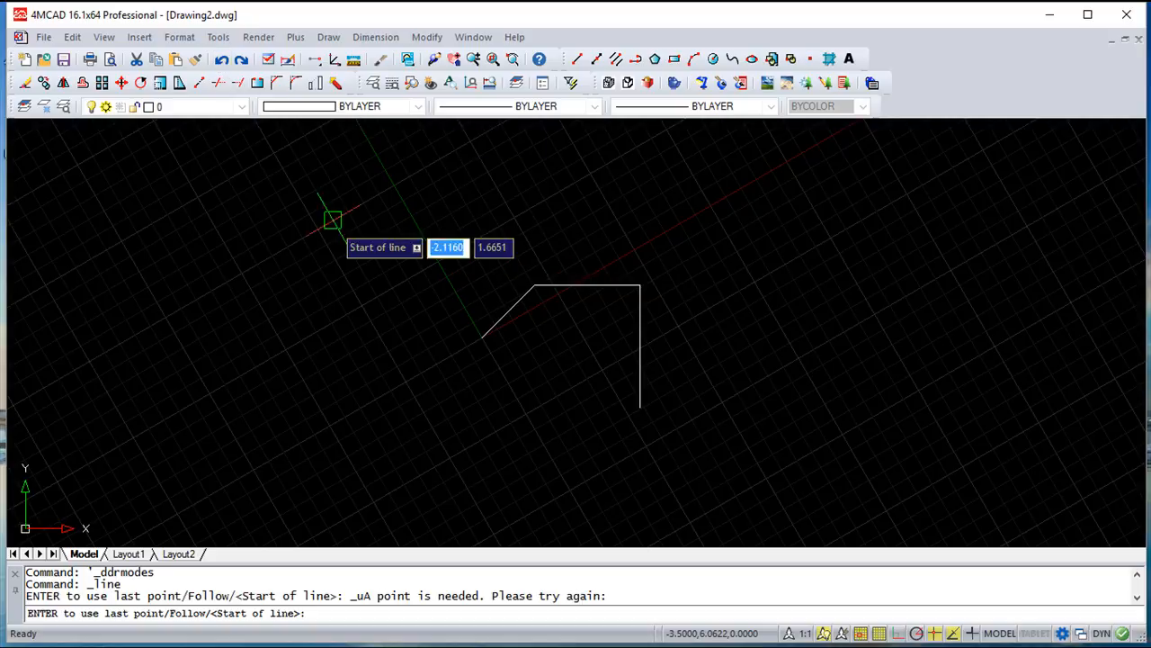
{"action": "left_click", "coordinate": [221, 59]}
{"action": "left_click", "coordinate": [222, 59]}
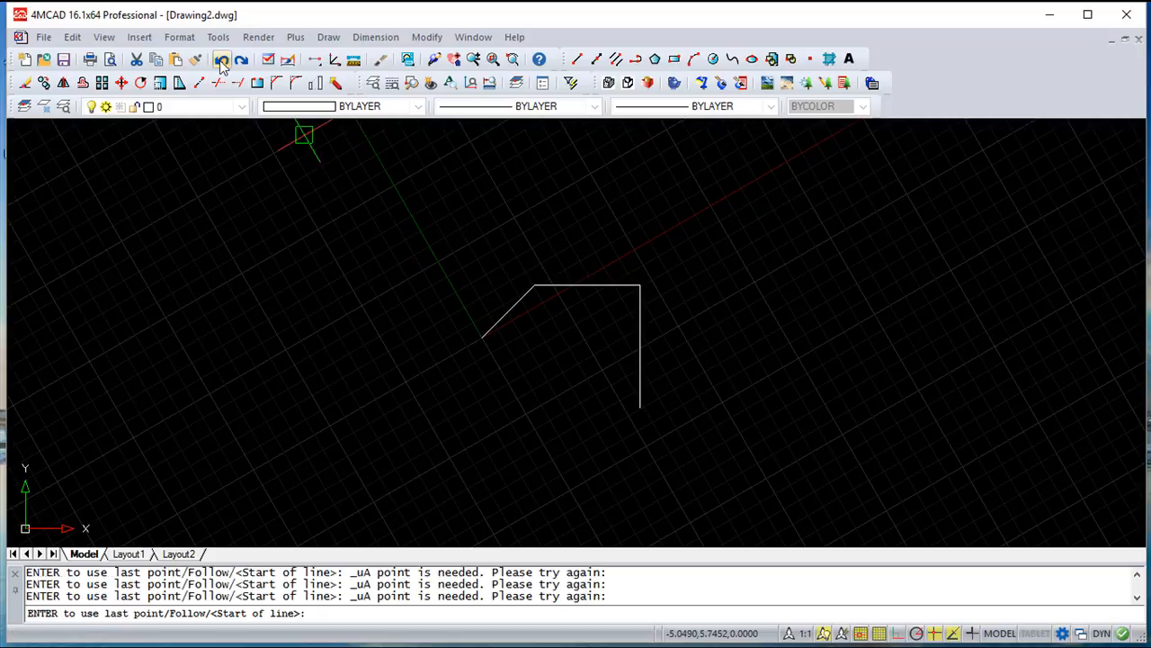
{"action": "key", "text": "Escape"}
{"action": "key", "text": "Escape"}
Set the snap rotation in Drawing Aids to 0 and apply it to straighten the grid
{"action": "left_click", "coordinate": [218, 37]}
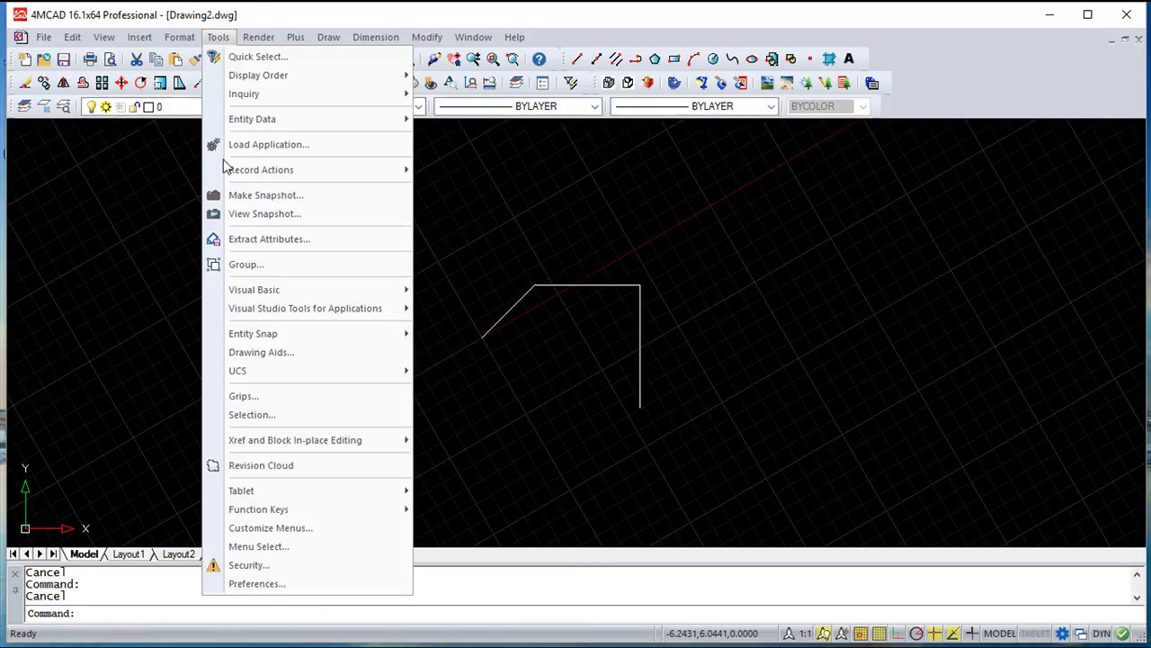
{"action": "left_click", "coordinate": [279, 355]}
{"action": "double_click", "coordinate": [457, 460]}
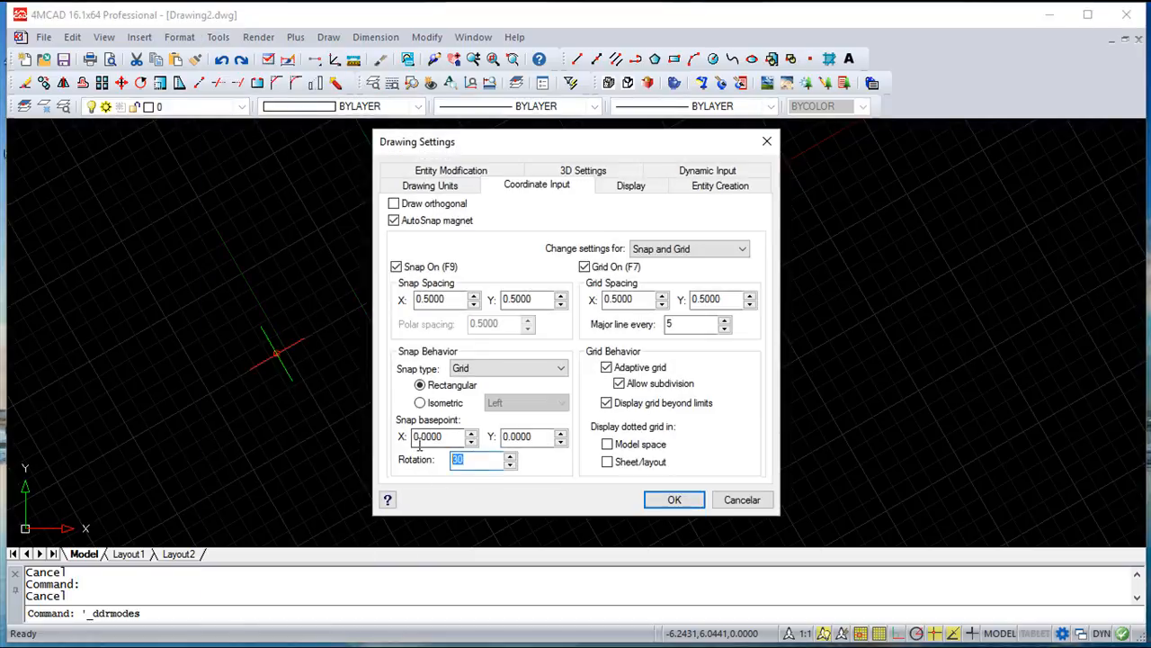
{"action": "key", "text": "Return"}
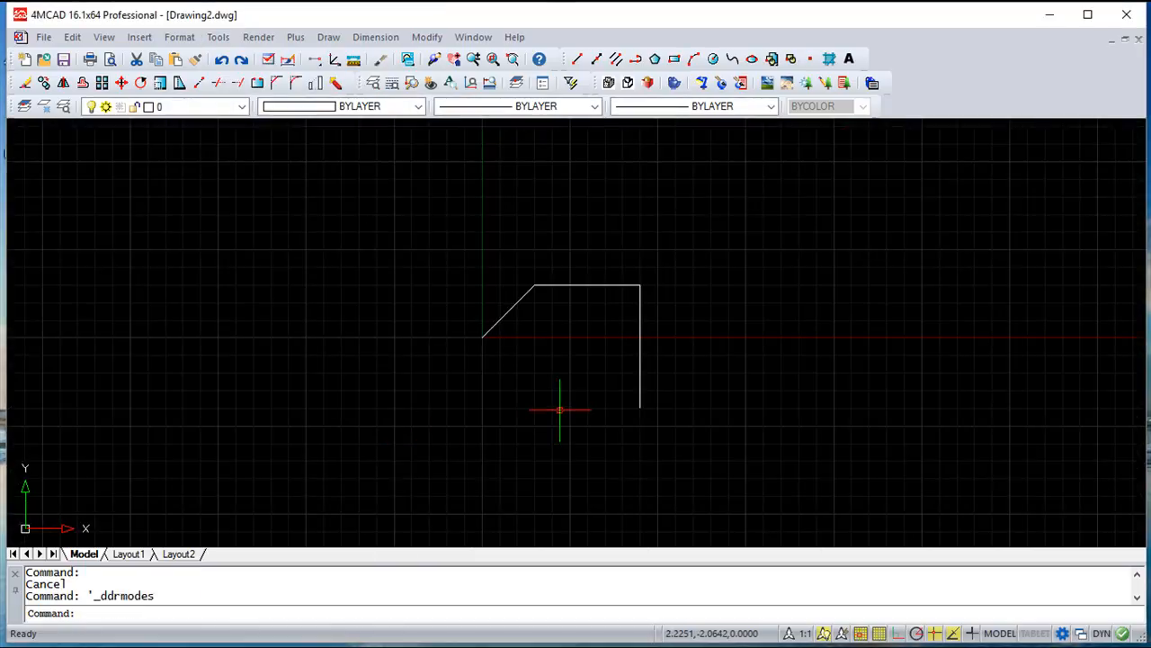
{"action": "scroll", "coordinate": [560, 406], "scroll_direction": "up", "scroll_amount": 1}
{"action": "scroll", "coordinate": [560, 406], "scroll_direction": "down", "scroll_amount": 1}
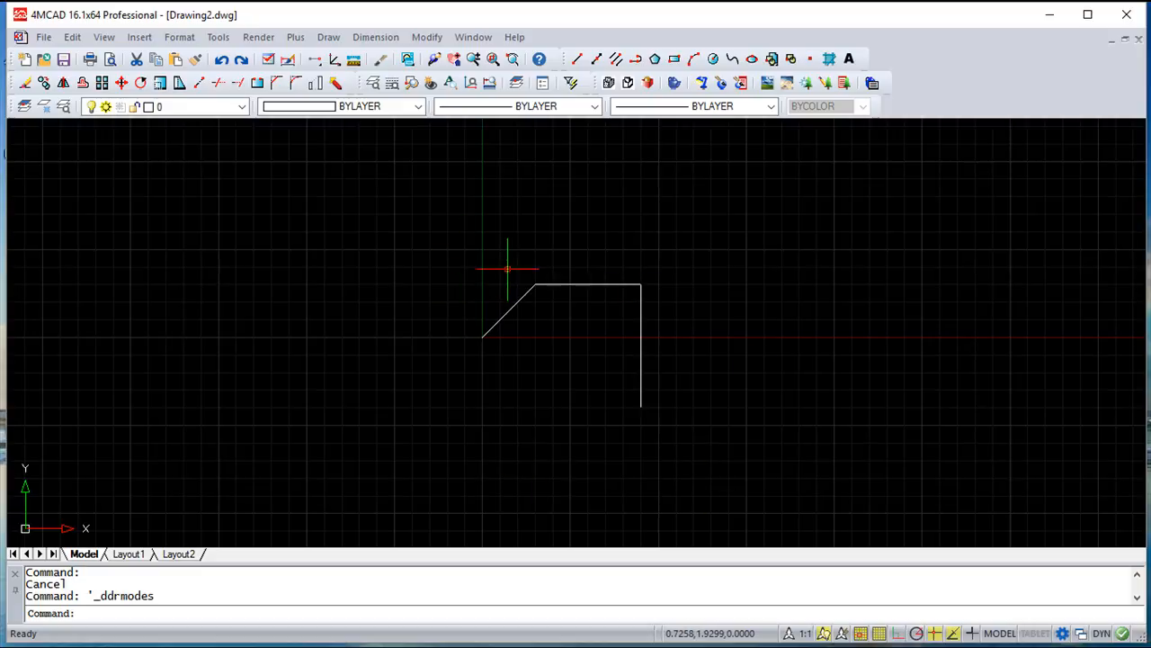
Erase the three connected lines starting at the origin
{"action": "left_click", "coordinate": [427, 37]}
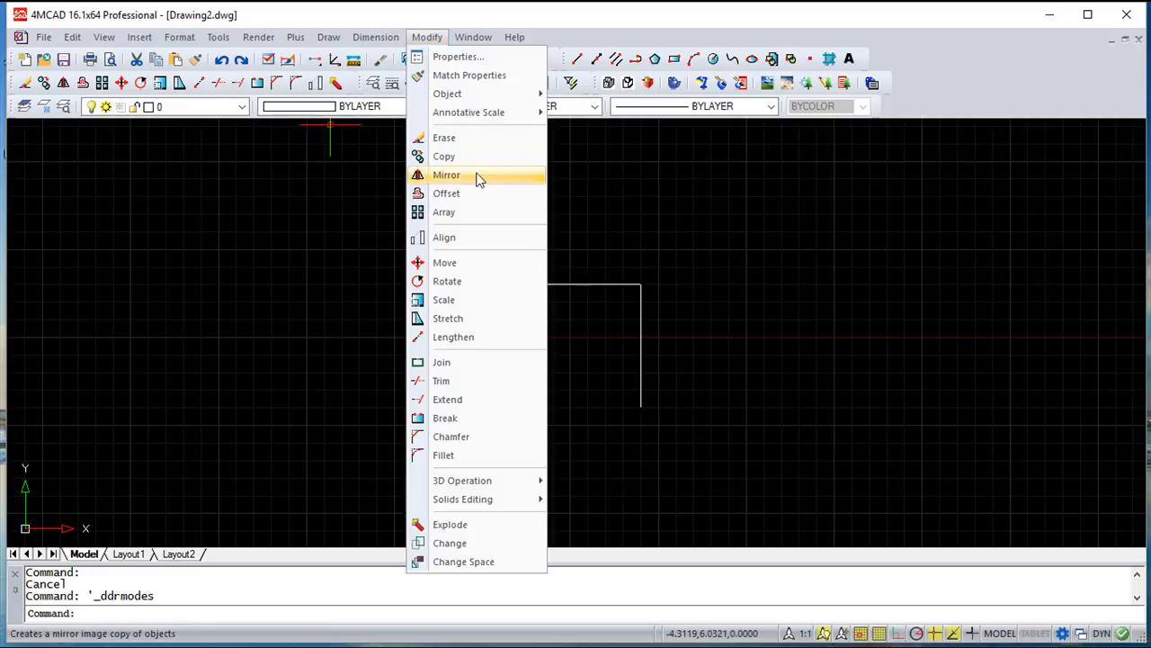
{"action": "left_click", "coordinate": [478, 137]}
{"action": "left_click", "coordinate": [728, 439]}
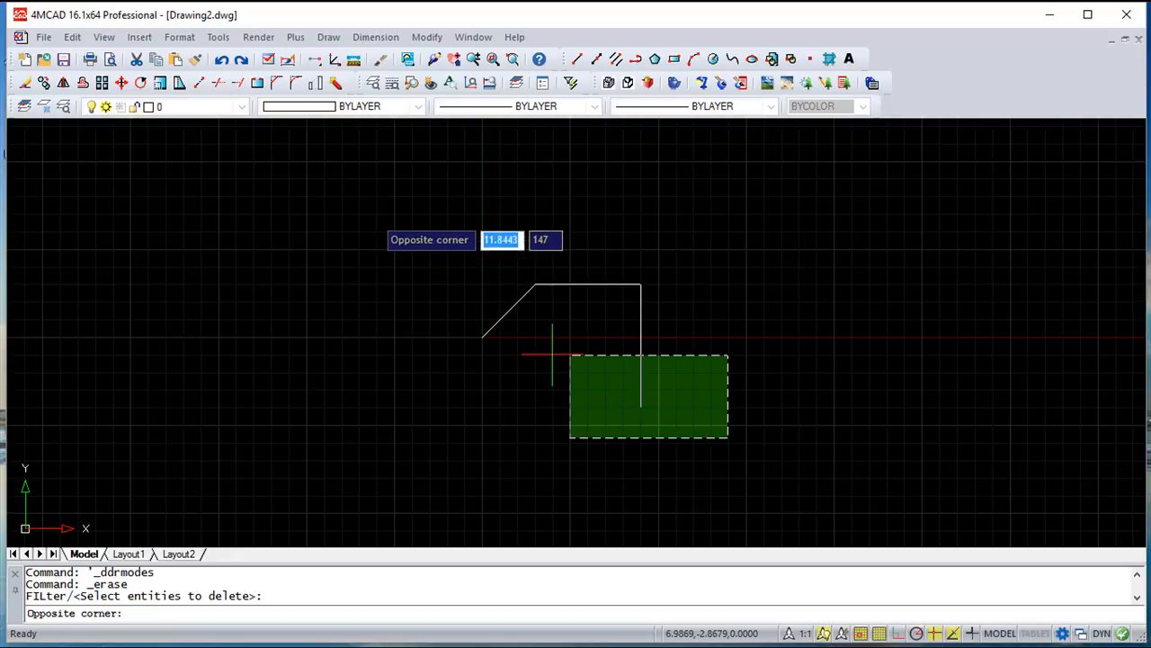
{"action": "left_click", "coordinate": [292, 185]}
{"action": "key", "text": "Return"}
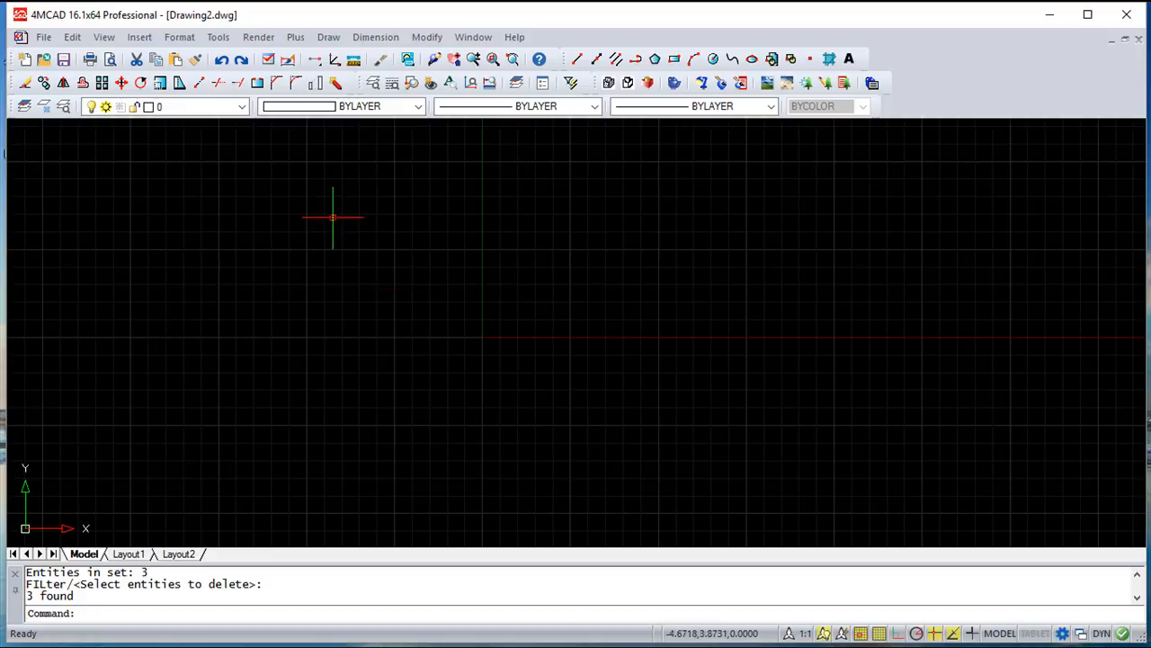
Change the grid snap behavior in Drawing Aids from Rectangular to Isometric with the Left plane and apply it
{"action": "left_click", "coordinate": [218, 38]}
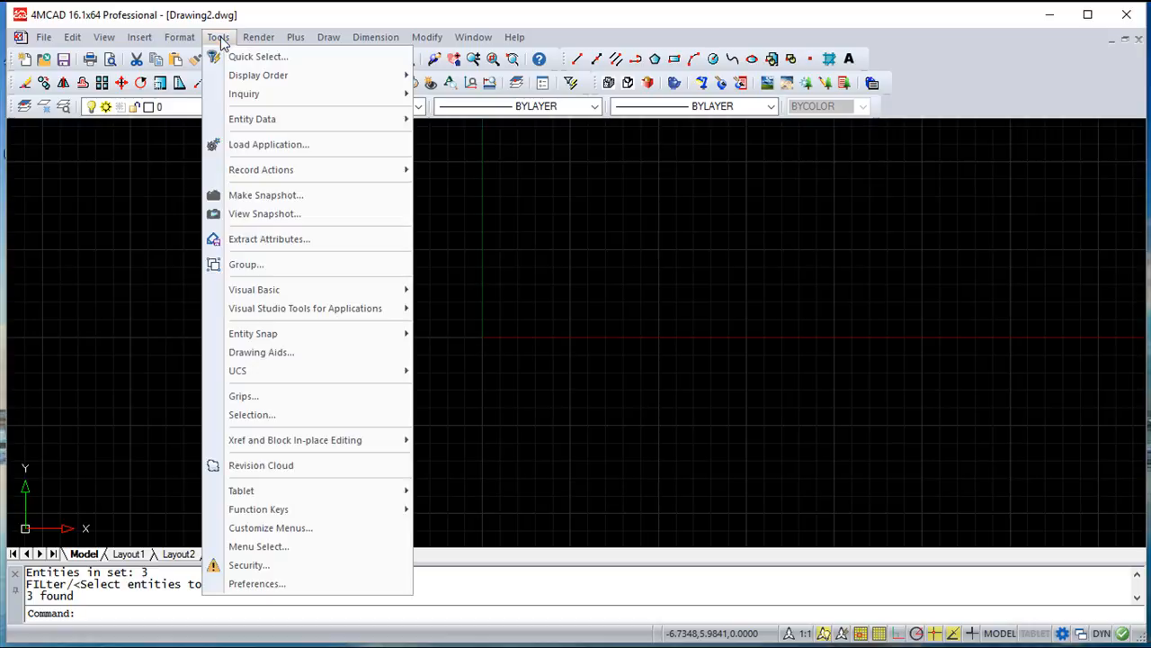
{"action": "left_click", "coordinate": [303, 351]}
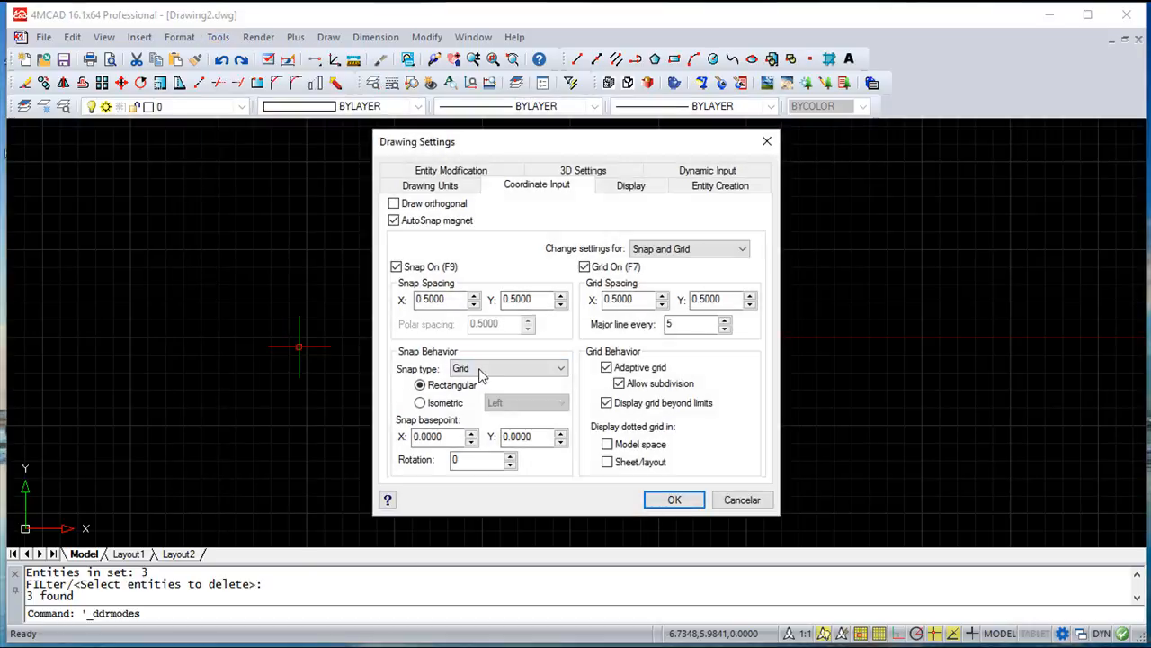
{"action": "left_click", "coordinate": [420, 404]}
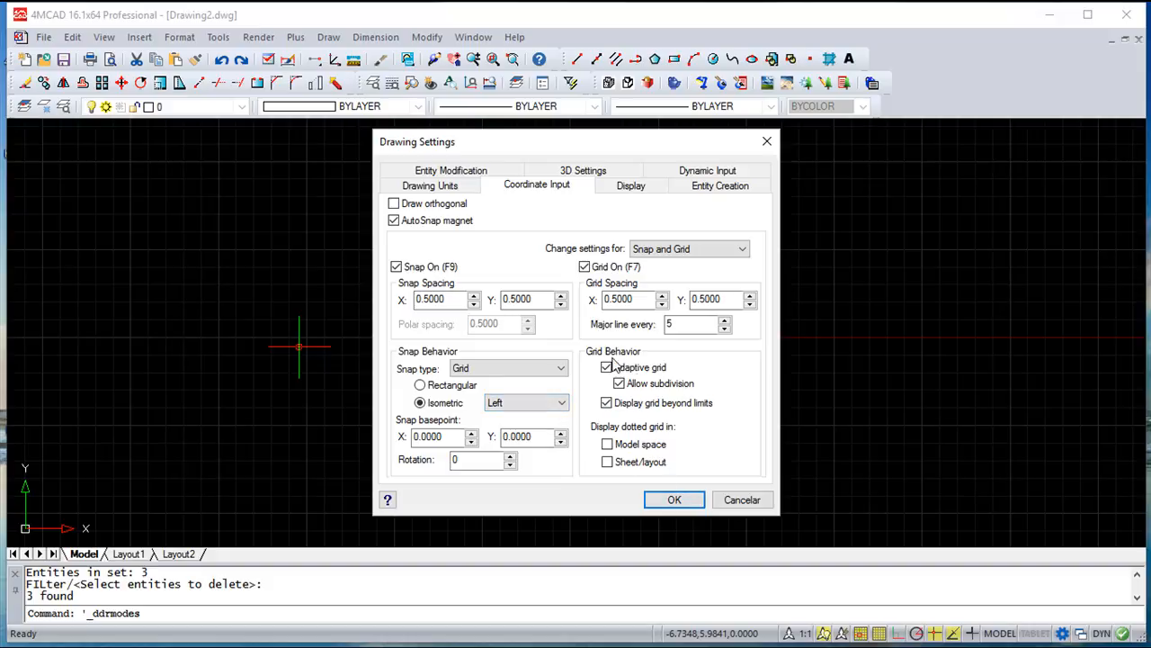
{"action": "left_click", "coordinate": [674, 499]}
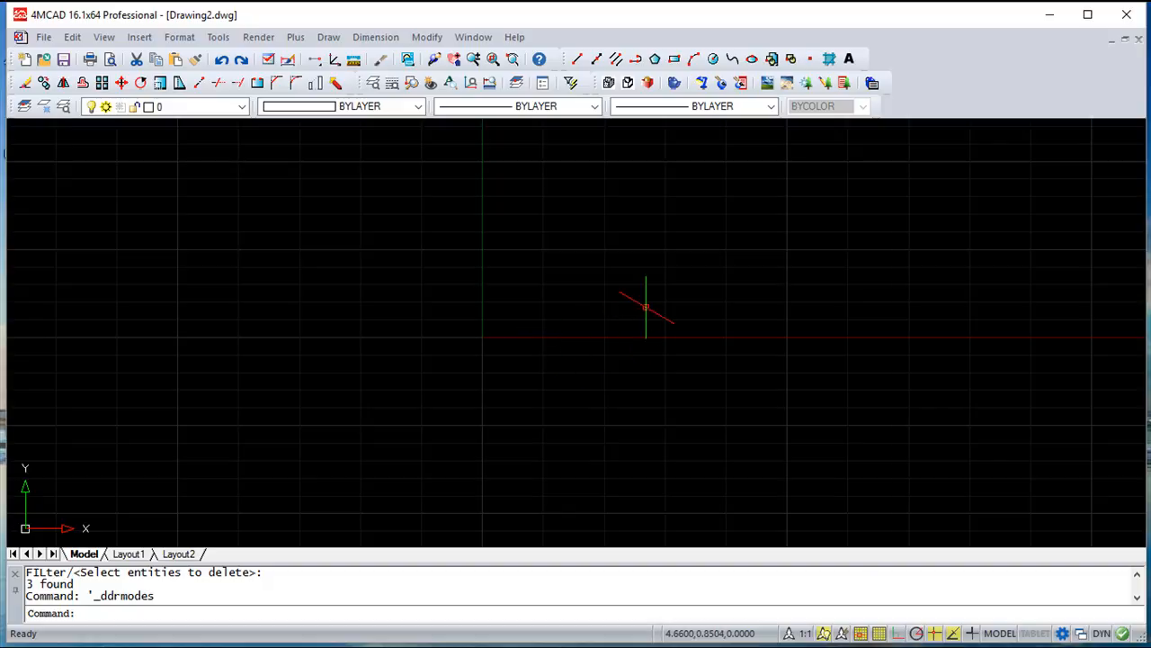
Draw the cube's right face from the origin with 5-unit lines at 30 degrees, straight up, at 210 degrees, and back down
{"action": "left_click", "coordinate": [577, 59]}
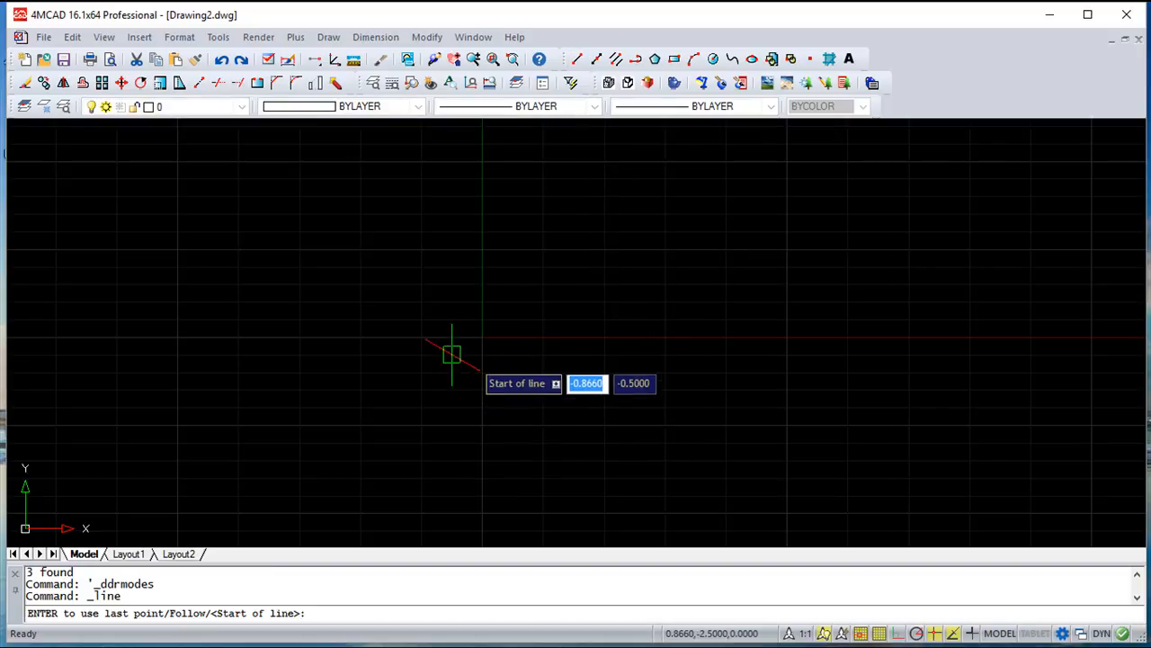
{"action": "left_click", "coordinate": [482, 336]}
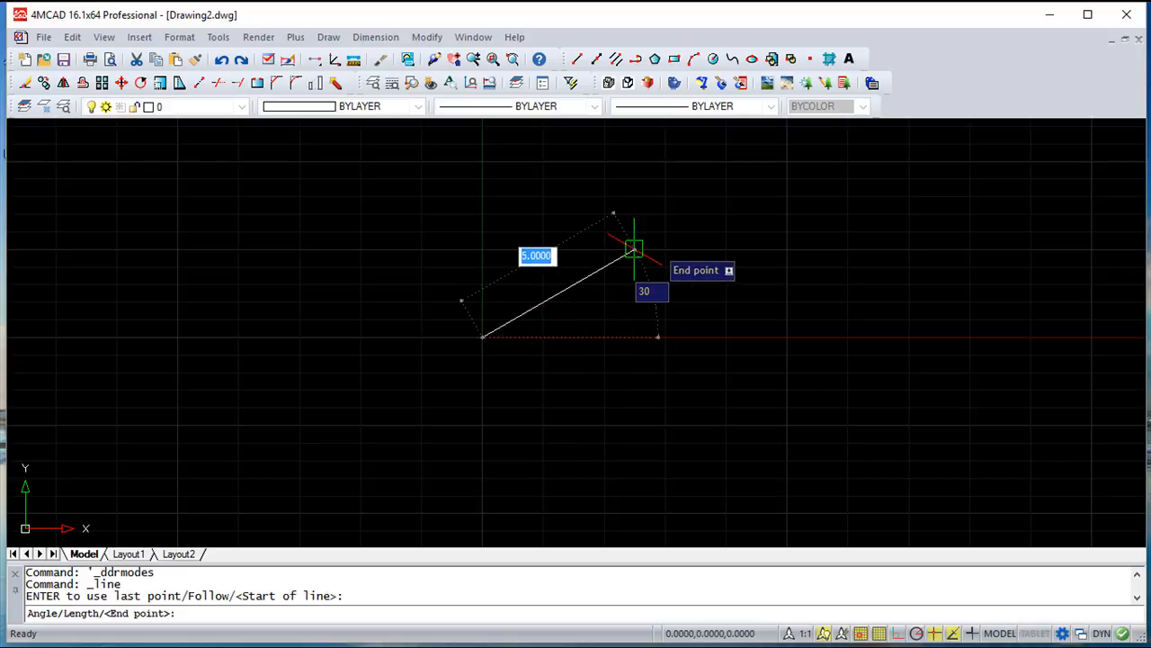
{"action": "middle_click_drag", "start_coordinate": [634, 248], "coordinate": [686, 399]}
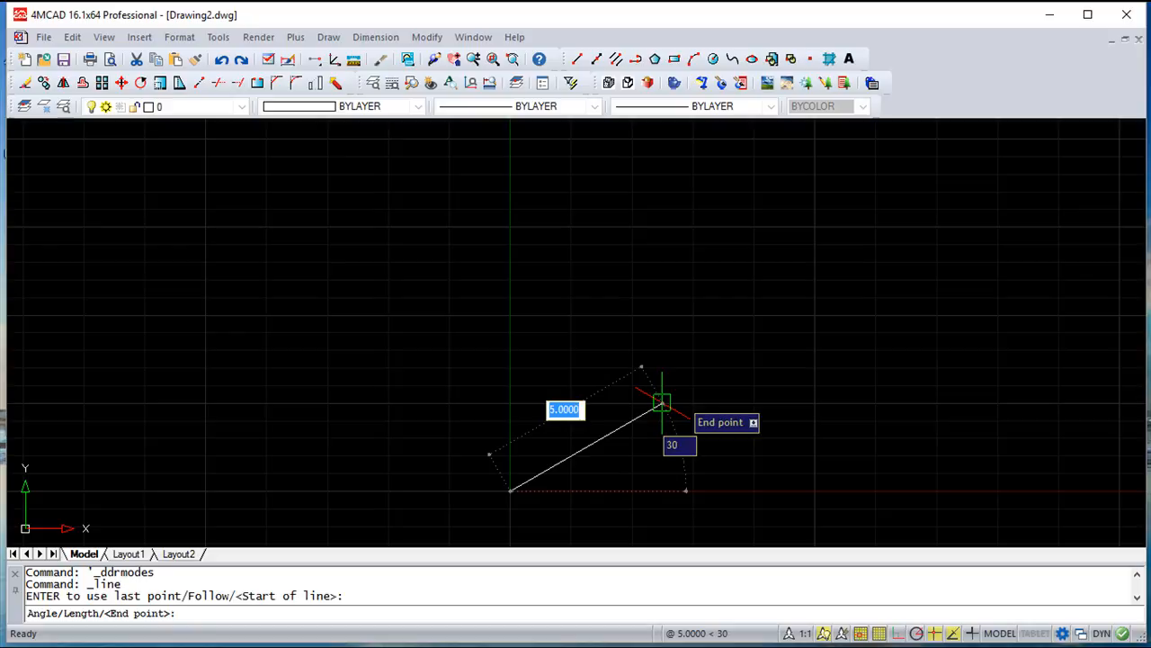
{"action": "left_click", "coordinate": [661, 403]}
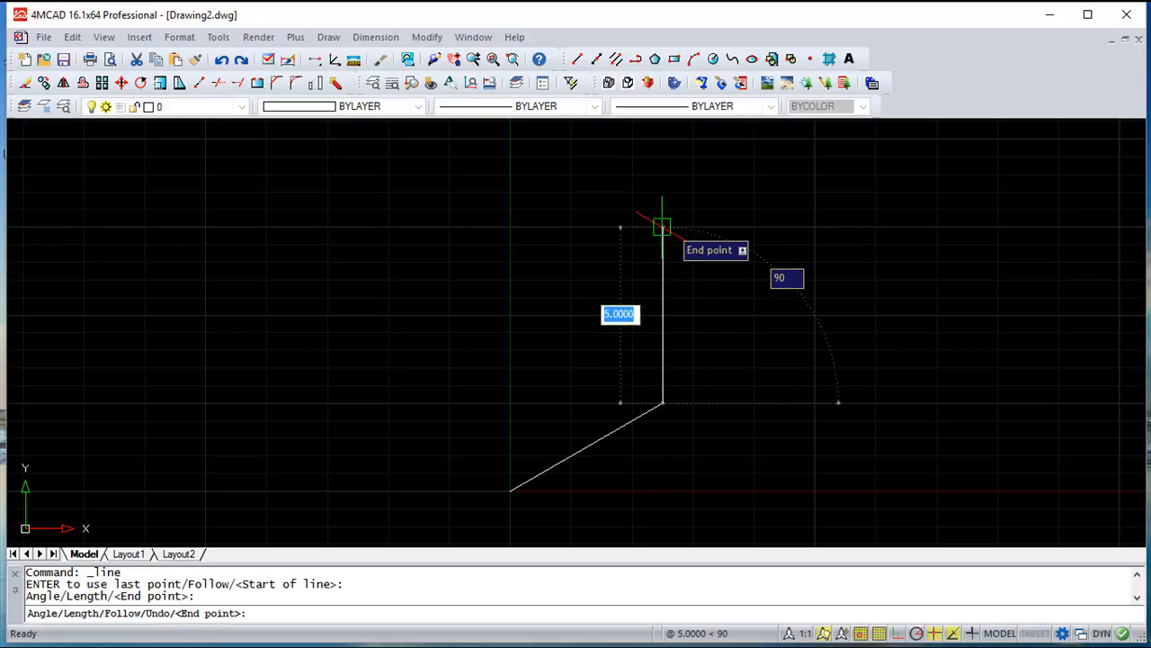
{"action": "left_click", "coordinate": [661, 227]}
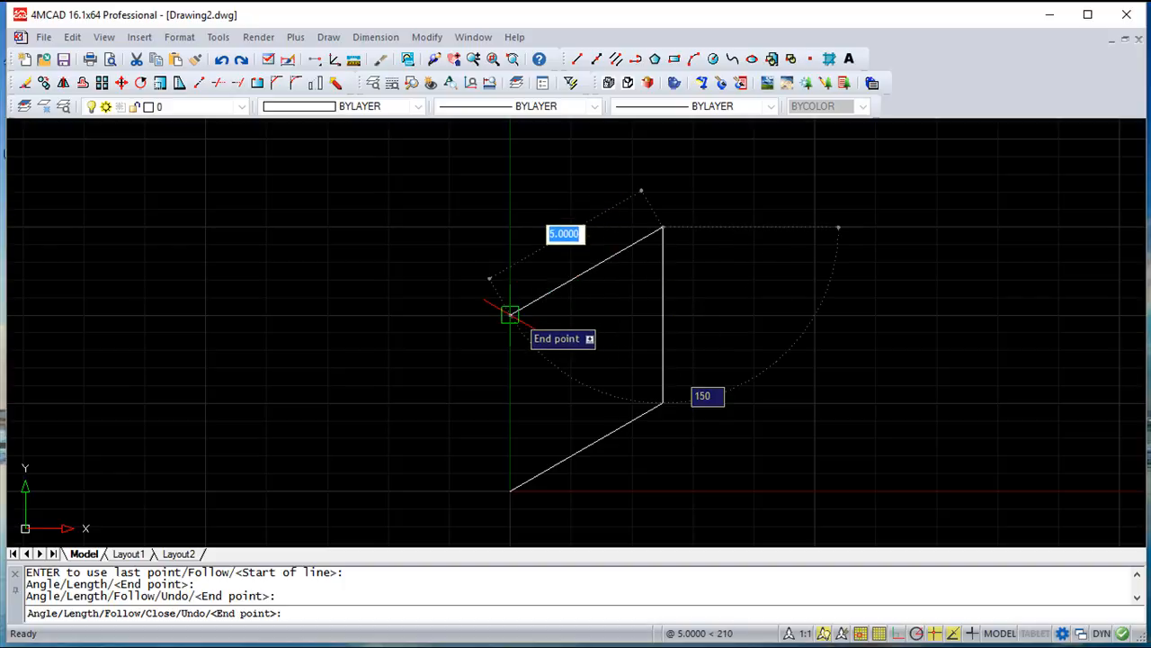
{"action": "left_click", "coordinate": [510, 315]}
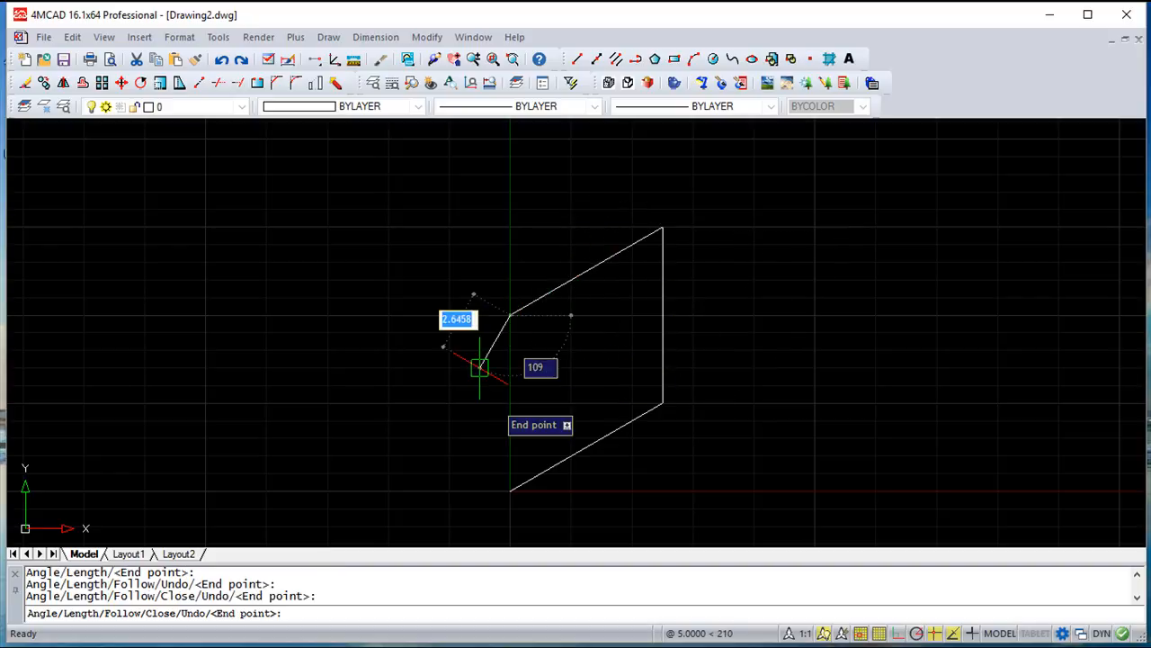
{"action": "left_click", "coordinate": [510, 490]}
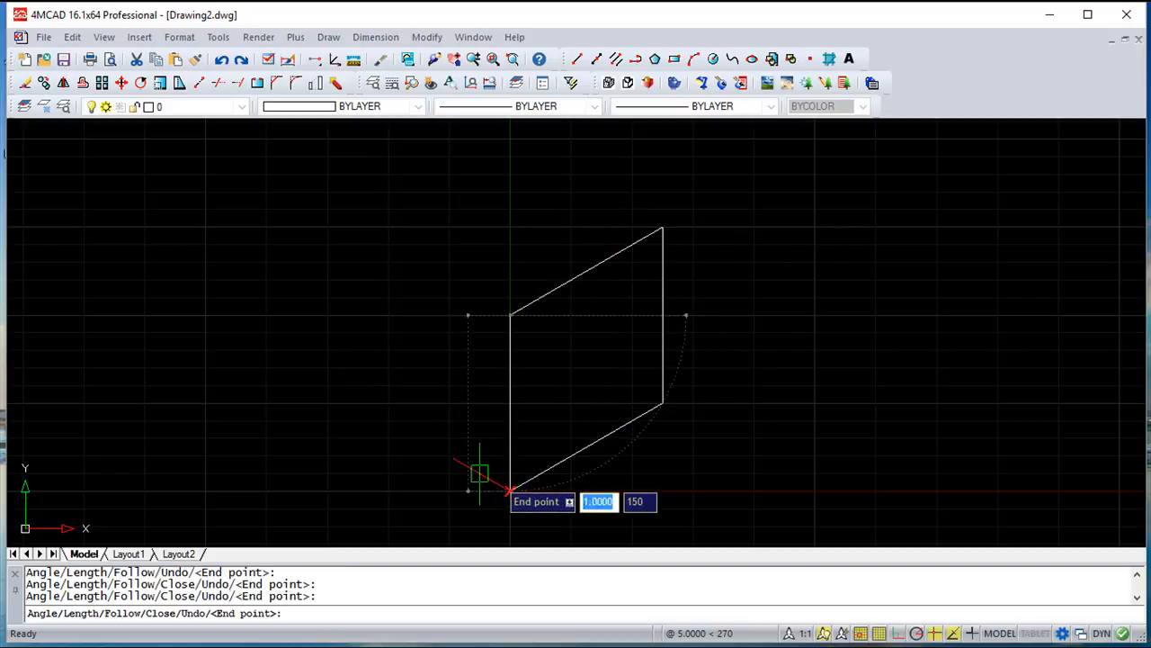
Continue from the origin with the cube's left face, using 5-unit lines at 150, 90 and 330 degrees, and end the line
{"action": "left_click", "coordinate": [357, 402]}
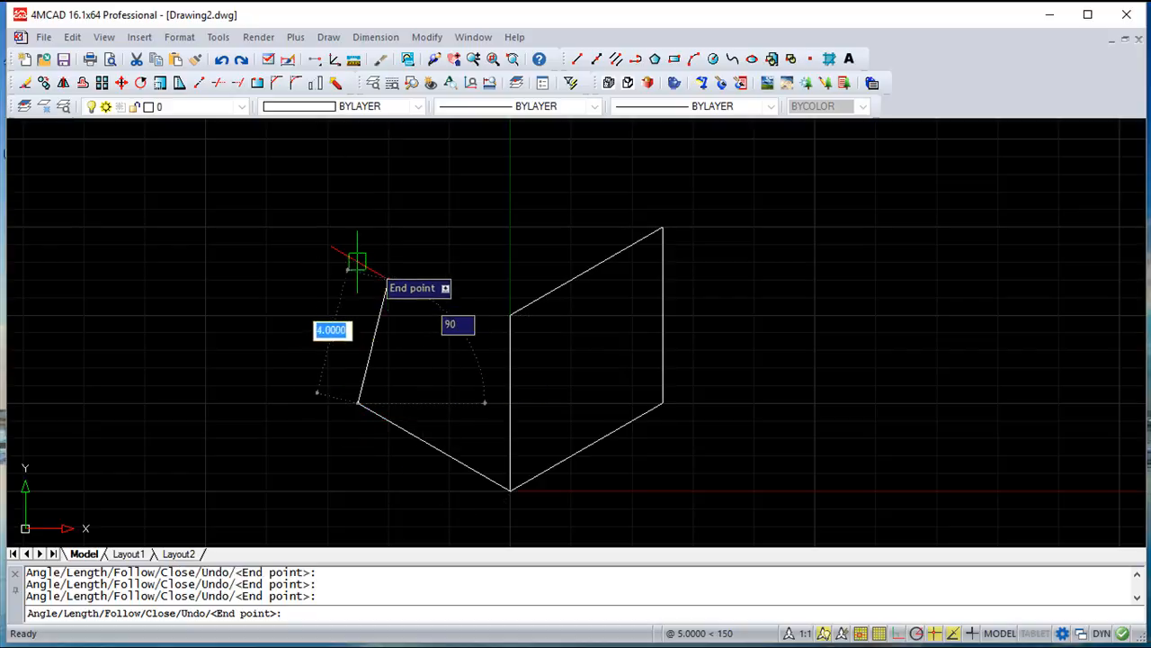
{"action": "left_click", "coordinate": [357, 226]}
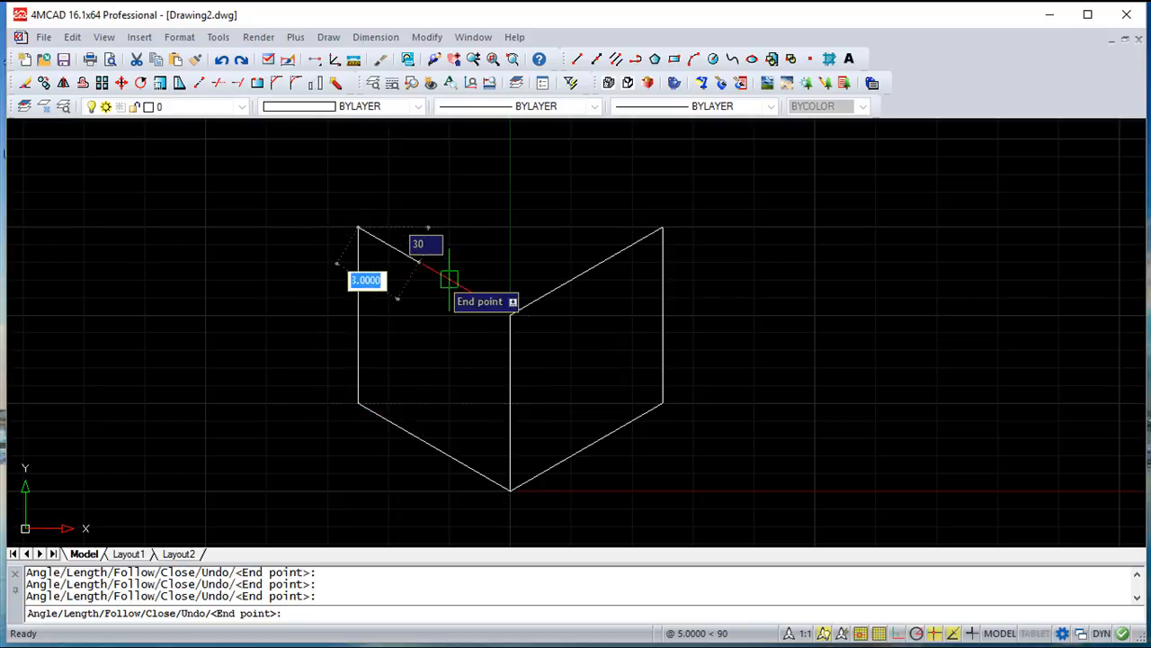
{"action": "left_click", "coordinate": [510, 314]}
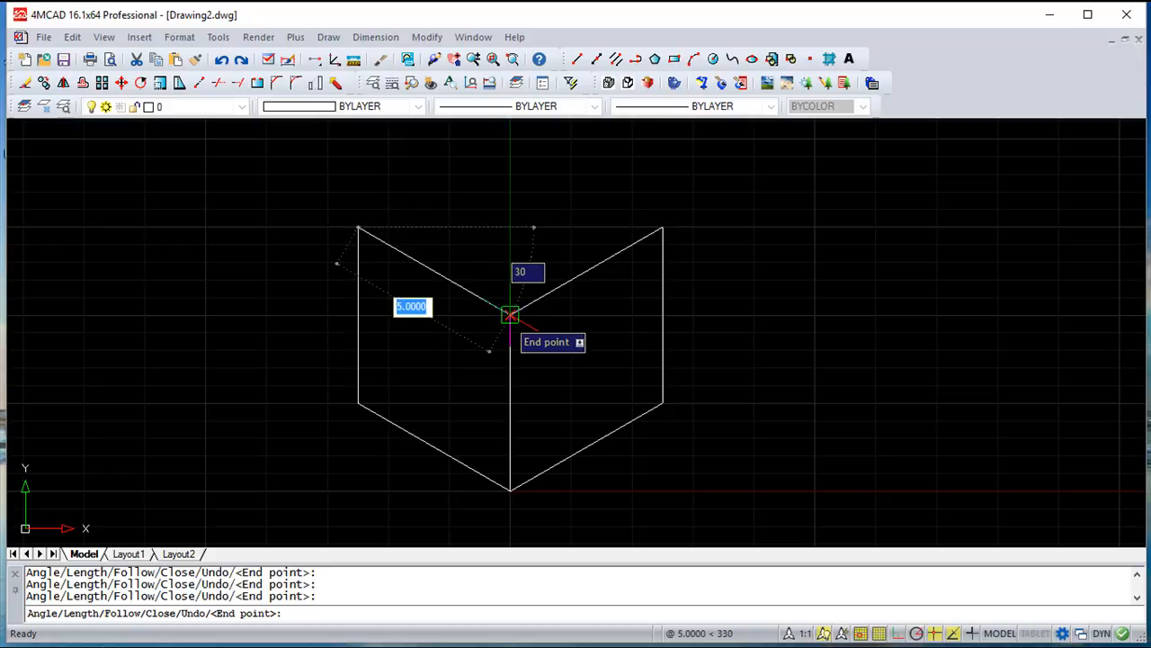
{"action": "key", "text": "Return"}
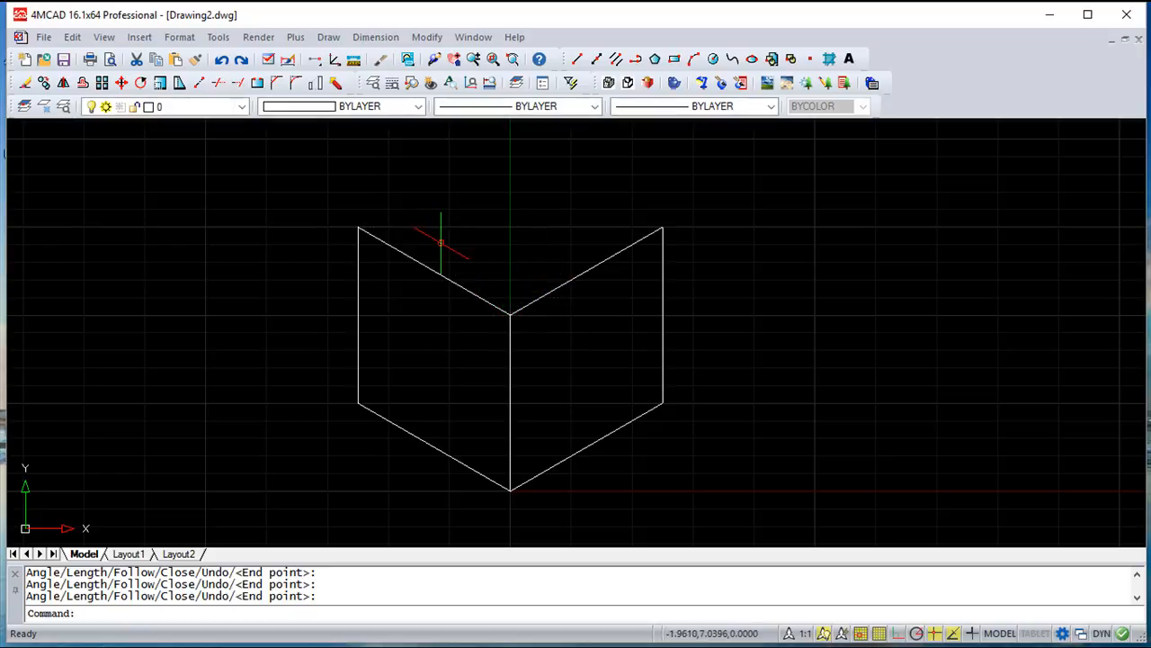
Close the cube's top face with two 5-unit lines at 30 and 330 degrees, from the left face's upper outer corner
{"action": "key", "text": "Return"}
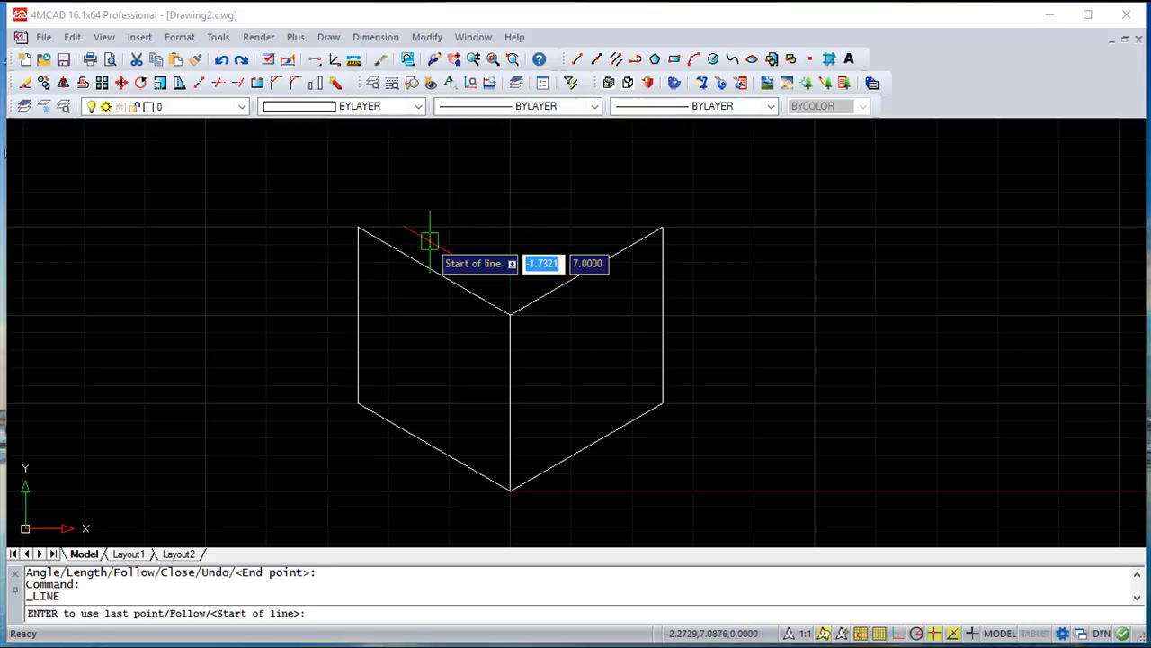
{"action": "left_click", "coordinate": [356, 225]}
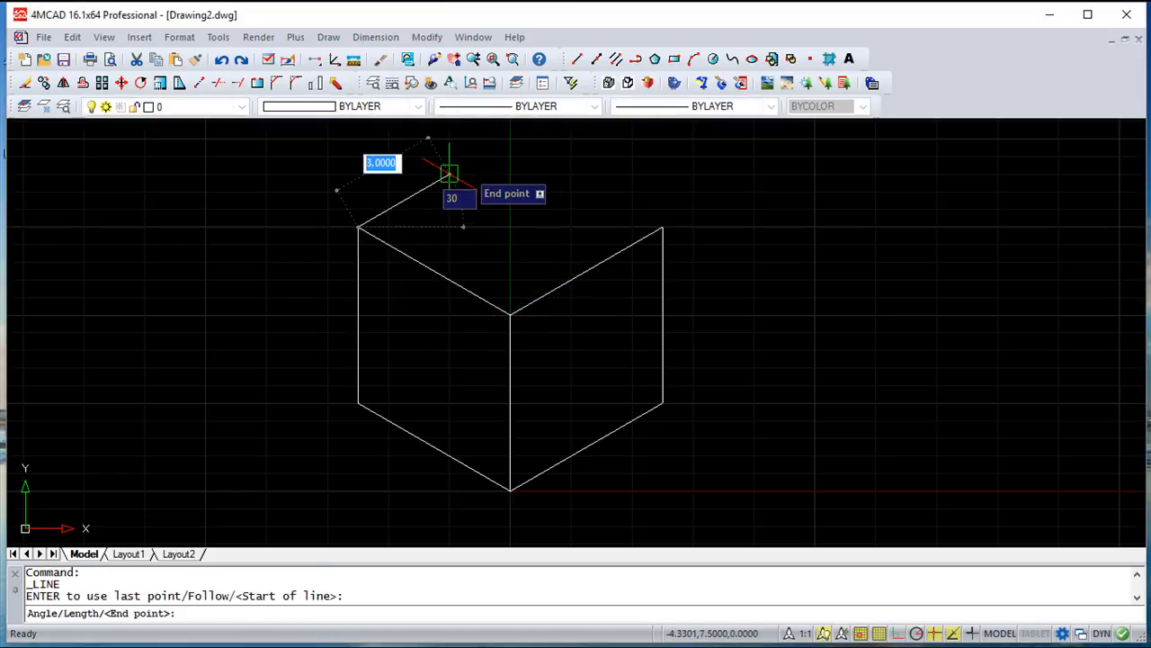
{"action": "left_click", "coordinate": [510, 138]}
{"action": "left_click", "coordinate": [661, 227]}
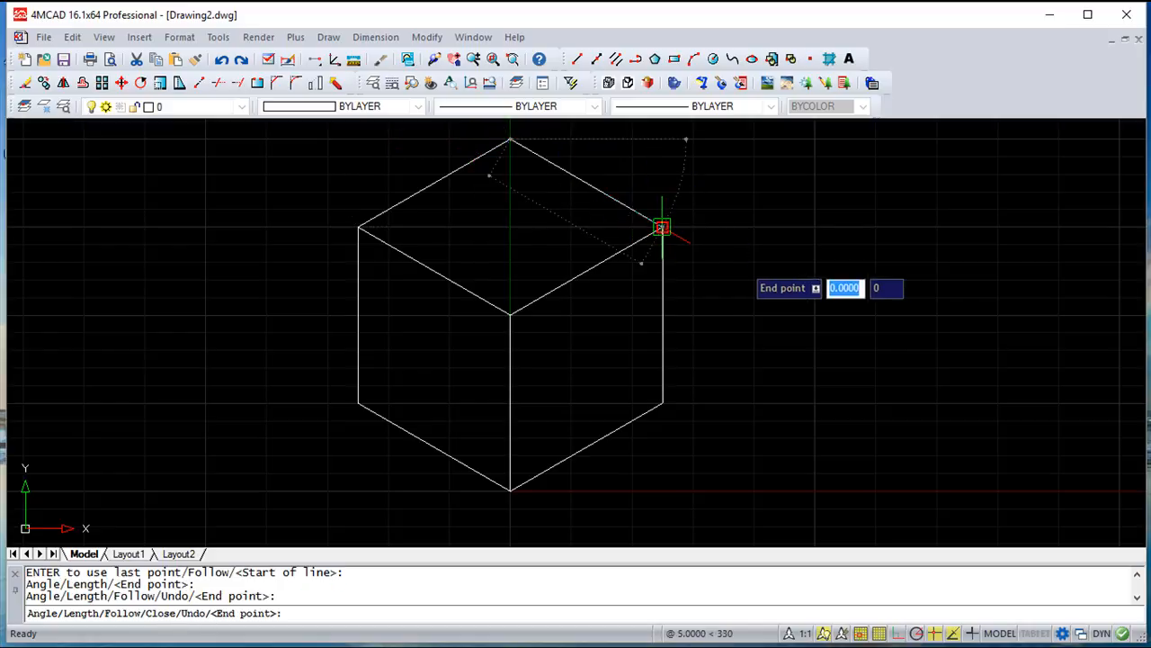
{"action": "key", "text": "Escape"}
{"action": "key", "text": "Escape"}
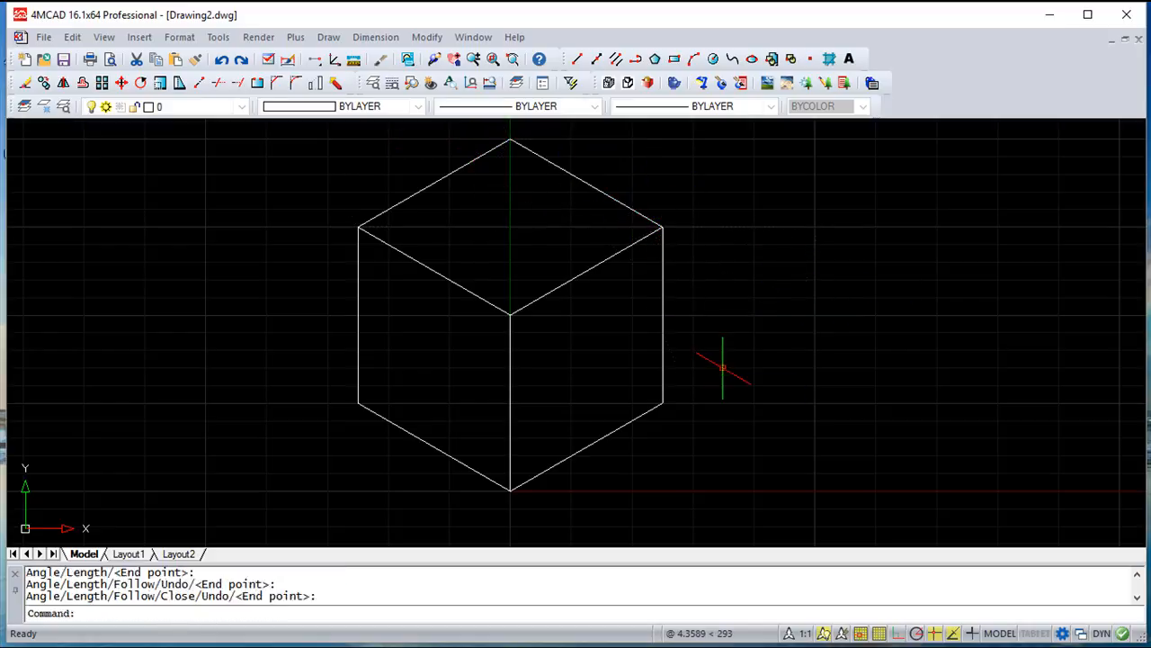
Draw a 5-unit diagonal at 330 degrees across the cube's right face, from the central vertex to its lower outer corner
{"action": "middle_click_drag", "start_coordinate": [738, 335], "coordinate": [758, 354]}
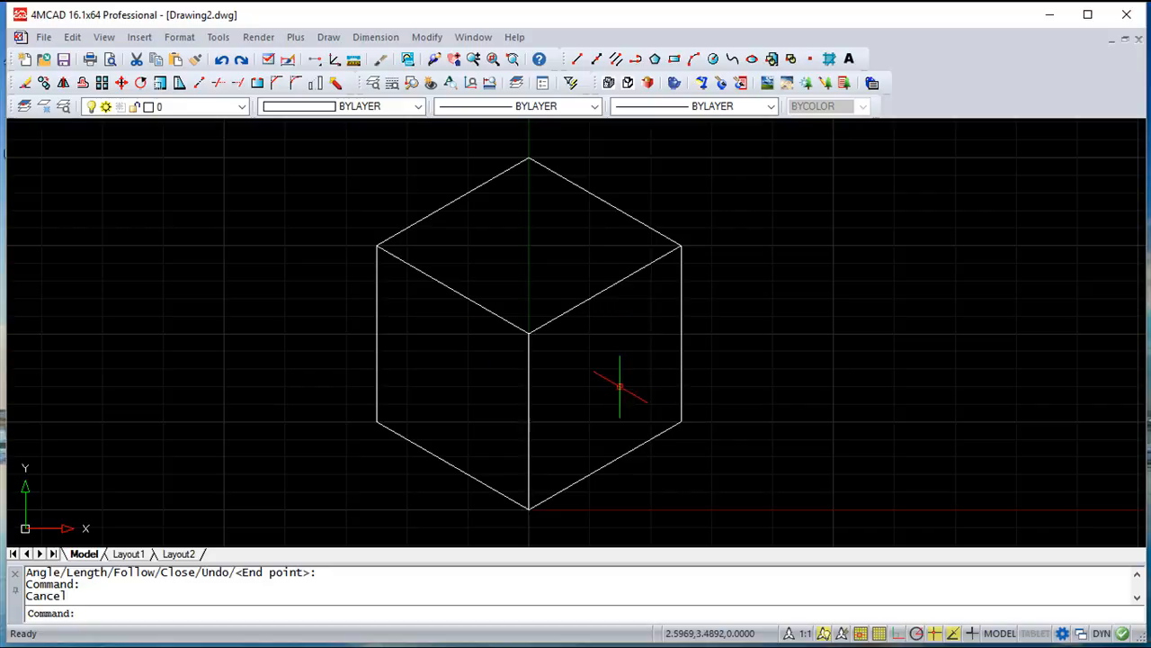
{"action": "left_click", "coordinate": [577, 59]}
{"action": "left_click", "coordinate": [529, 333]}
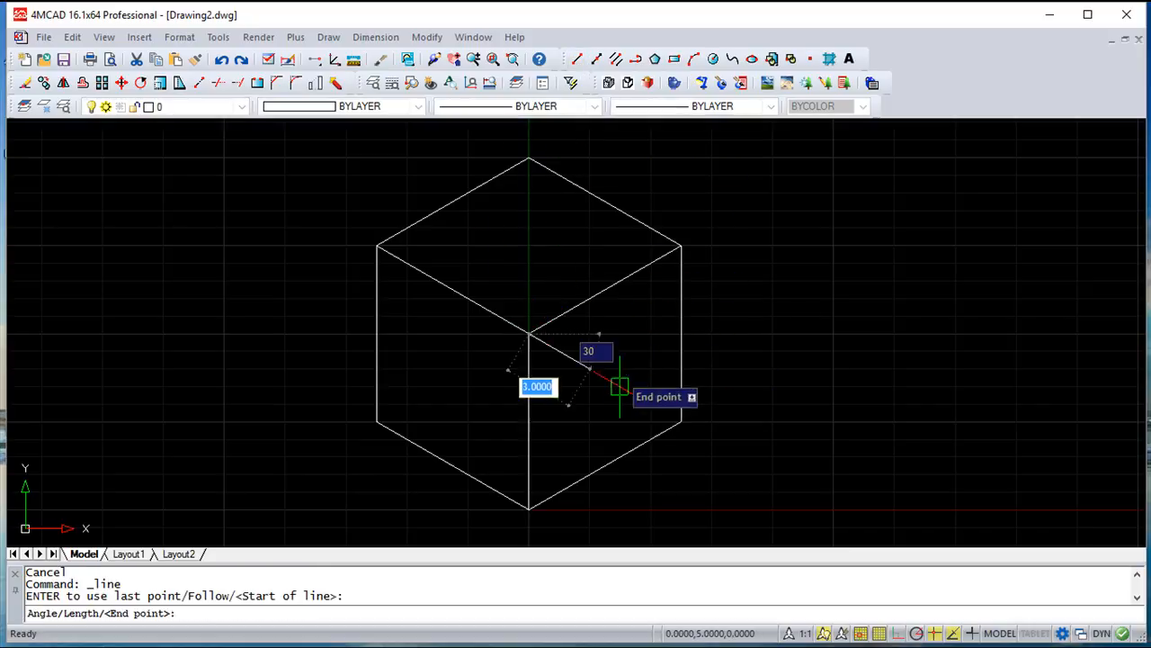
{"action": "left_click", "coordinate": [681, 420]}
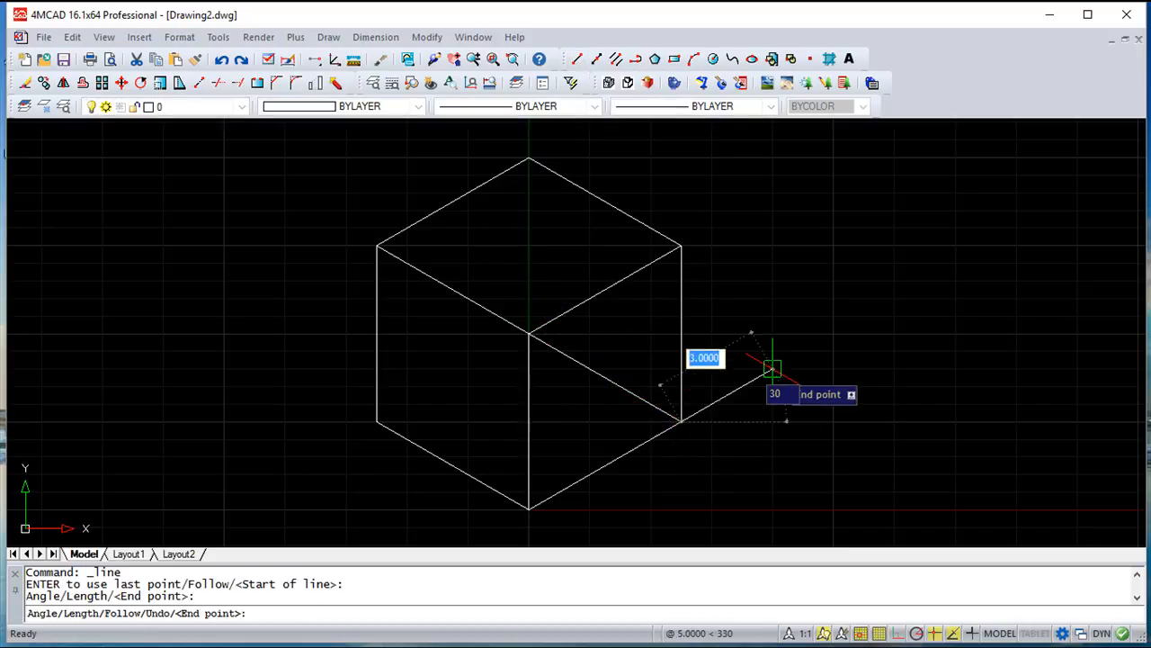
{"action": "key", "text": "Return"}
{"action": "key", "text": "Escape"}
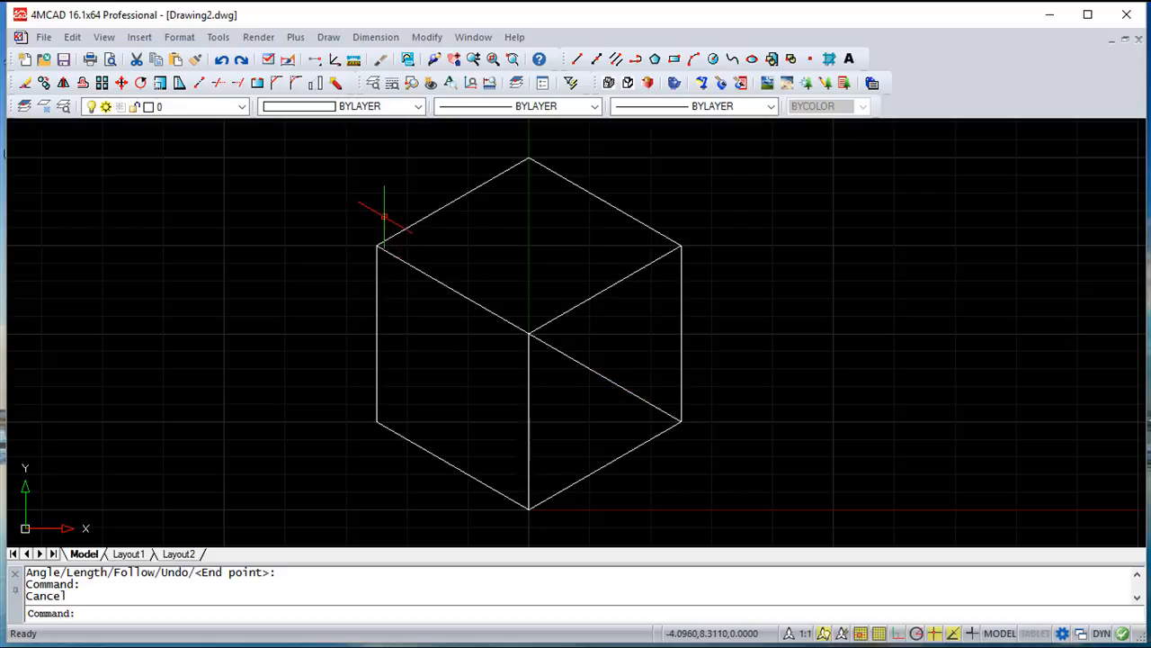
Draw a horizontal diagonal about 8.66 units long across the cube's top face, joining its left and right corners
{"action": "left_click", "coordinate": [576, 59]}
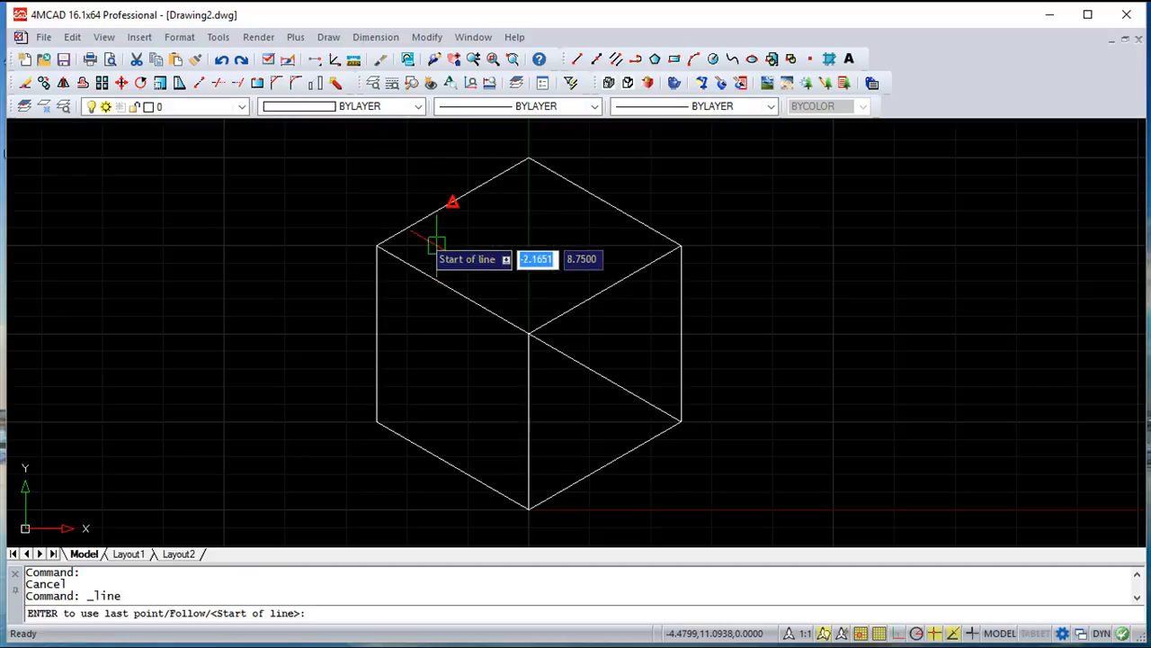
{"action": "left_click", "coordinate": [376, 245]}
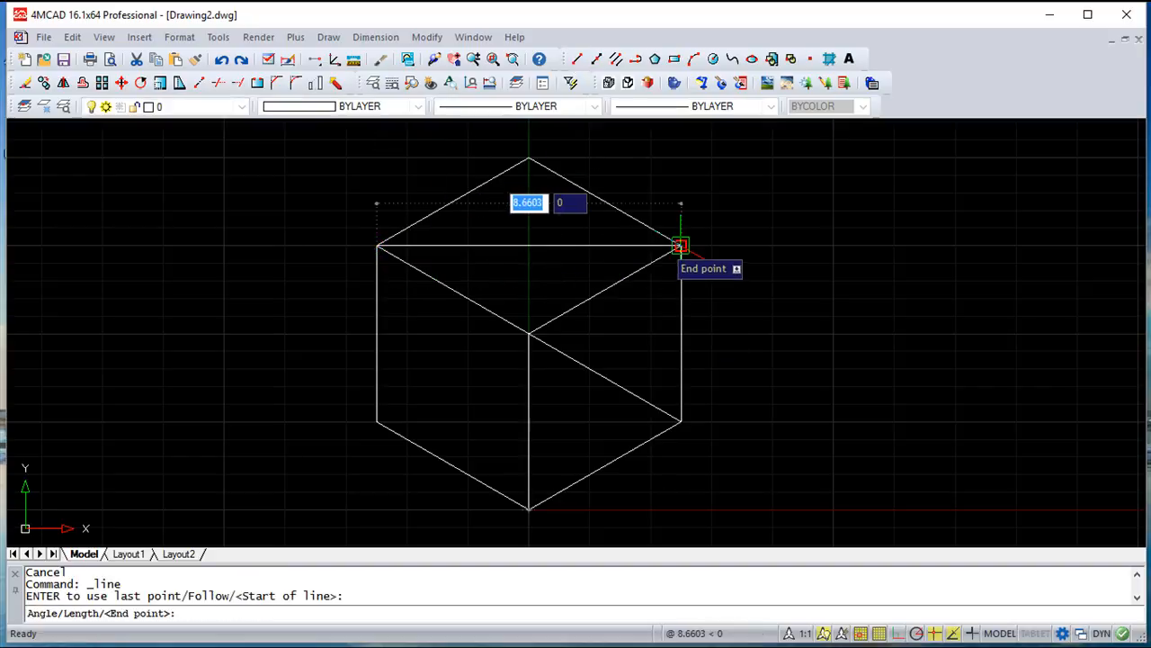
{"action": "left_click", "coordinate": [681, 245]}
{"action": "key", "text": "Return"}
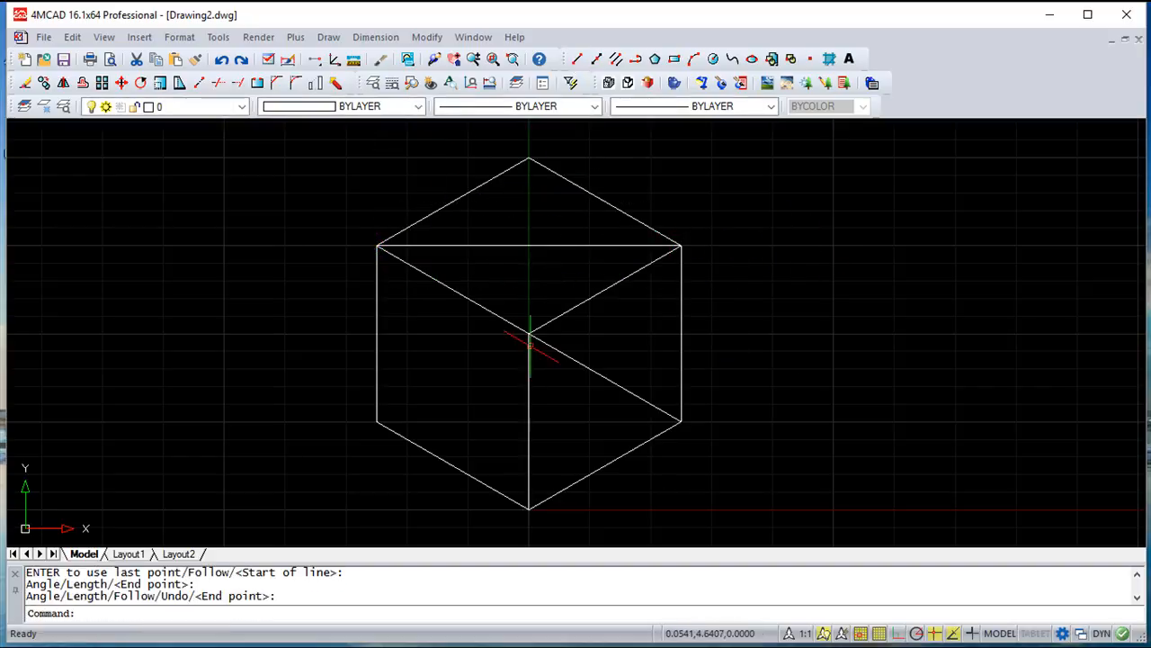
Draw a 5-unit diagonal at 210 degrees across the cube's left face, from the central vertex to its lower outer corner
{"action": "key", "text": "Return"}
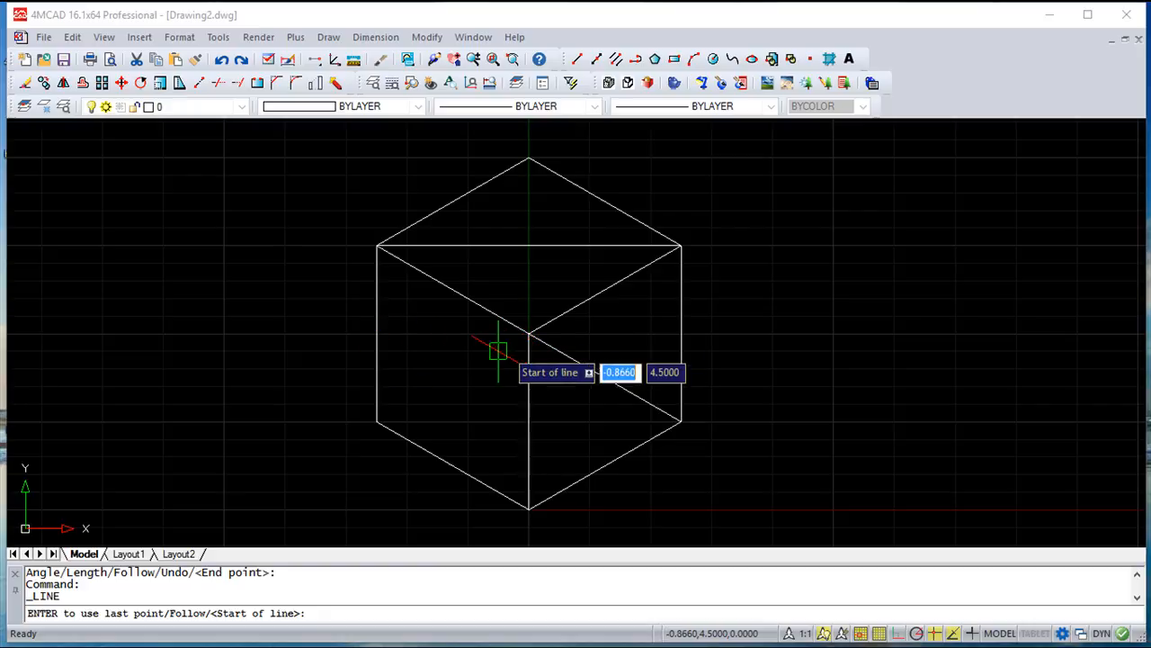
{"action": "left_click", "coordinate": [528, 334]}
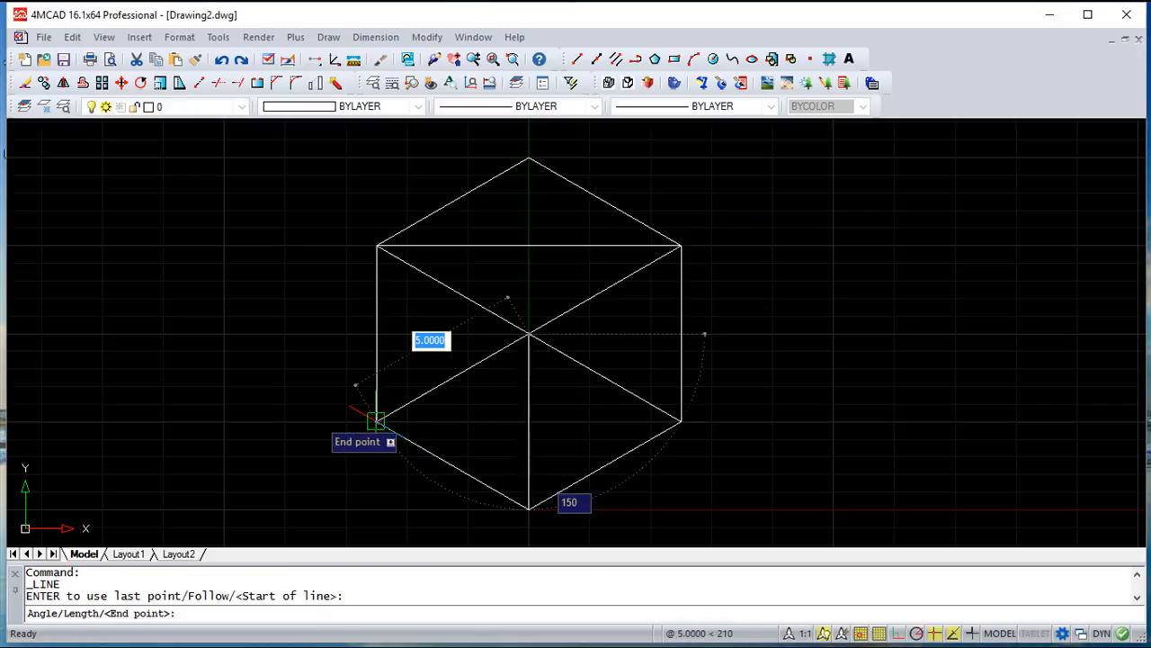
{"action": "left_click", "coordinate": [376, 420]}
{"action": "key", "text": "Escape"}
{"action": "key", "text": "Return"}
Draw an ellipse with the Isocircle option on the Right isoplane, centred on the right face's diagonal midpoint and reaching the face's edges
{"action": "left_click", "coordinate": [330, 38]}
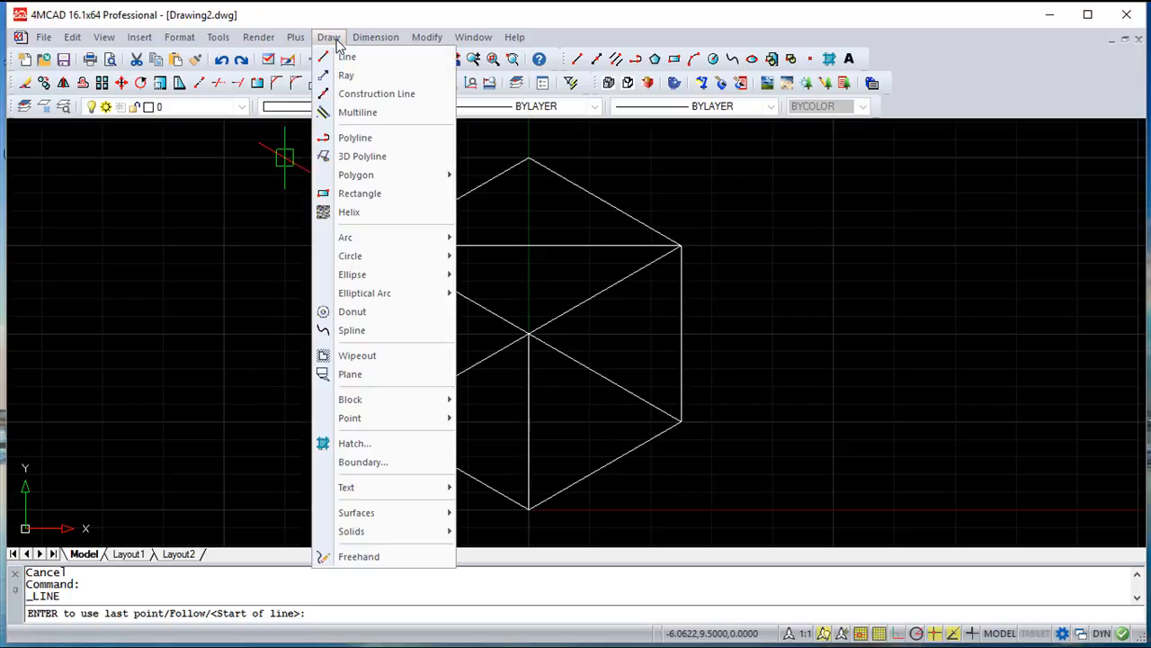
{"action": "mouse_move", "coordinate": [357, 283]}
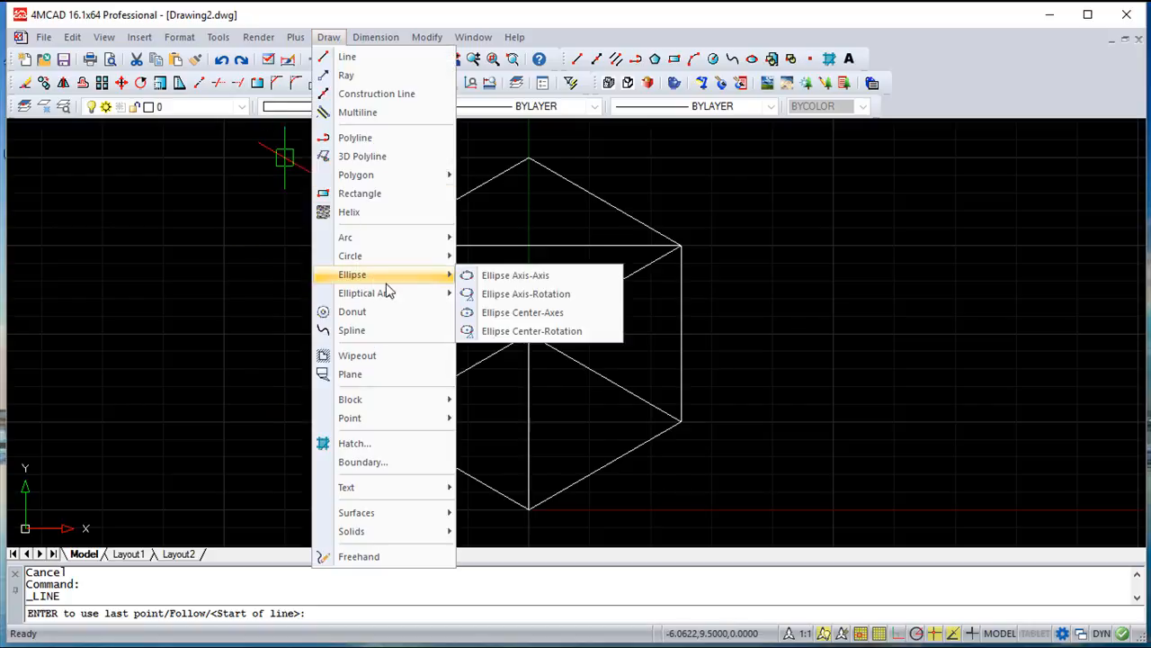
{"action": "left_click", "coordinate": [537, 295]}
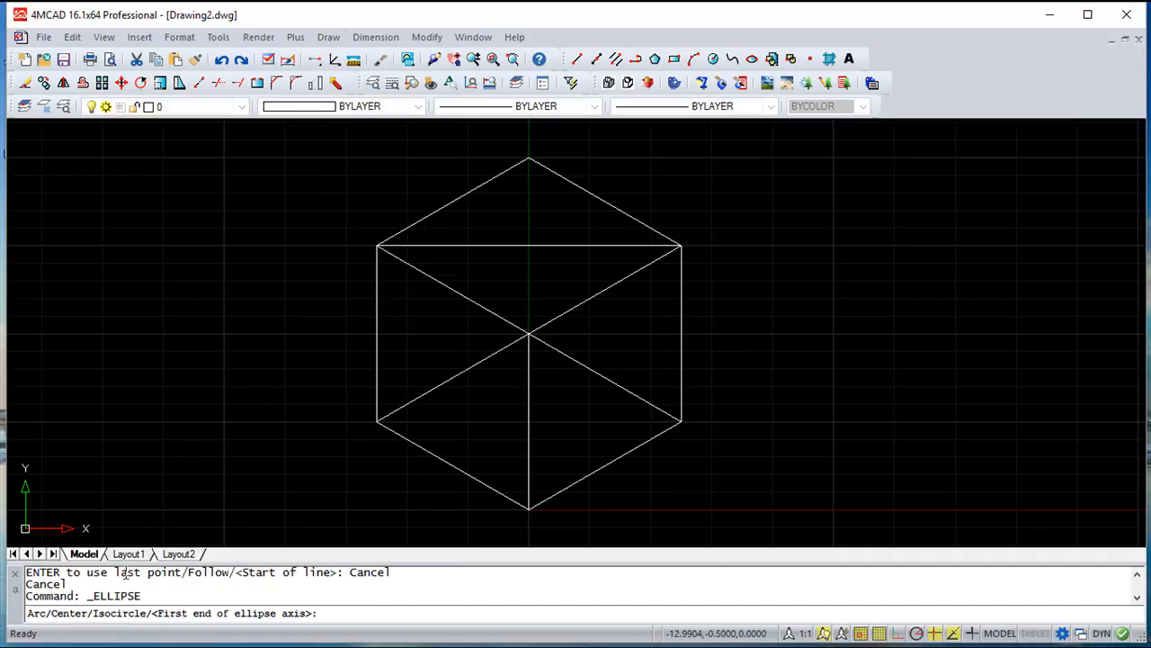
{"action": "type", "text": "i"}
{"action": "key", "text": "Return"}
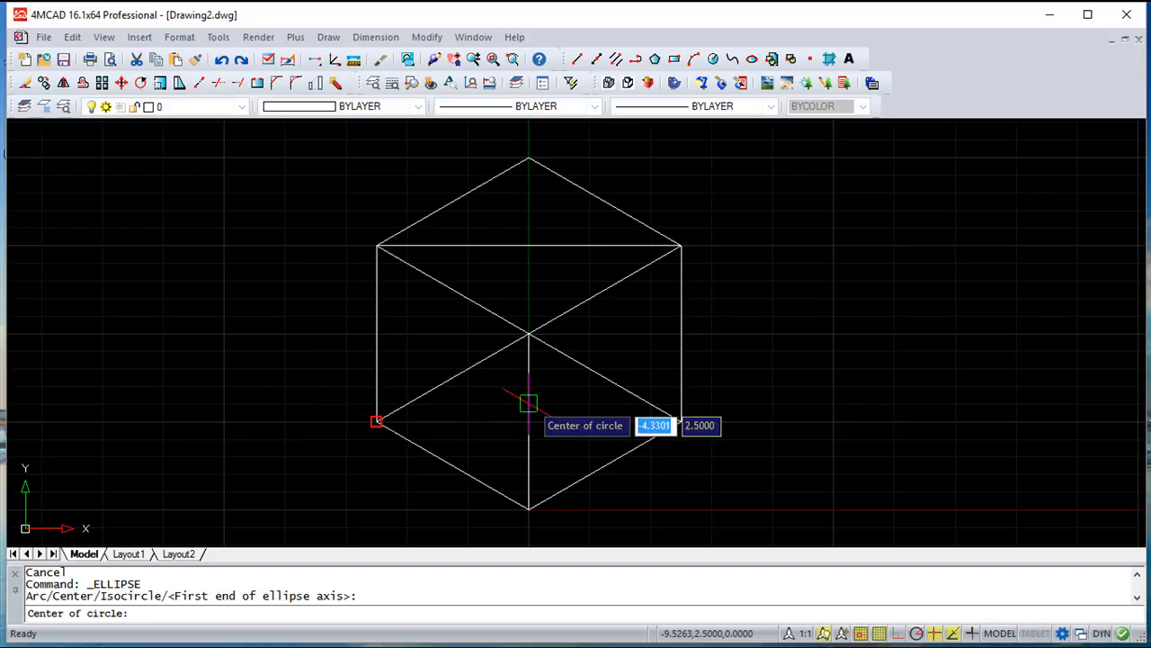
{"action": "left_click", "coordinate": [589, 369]}
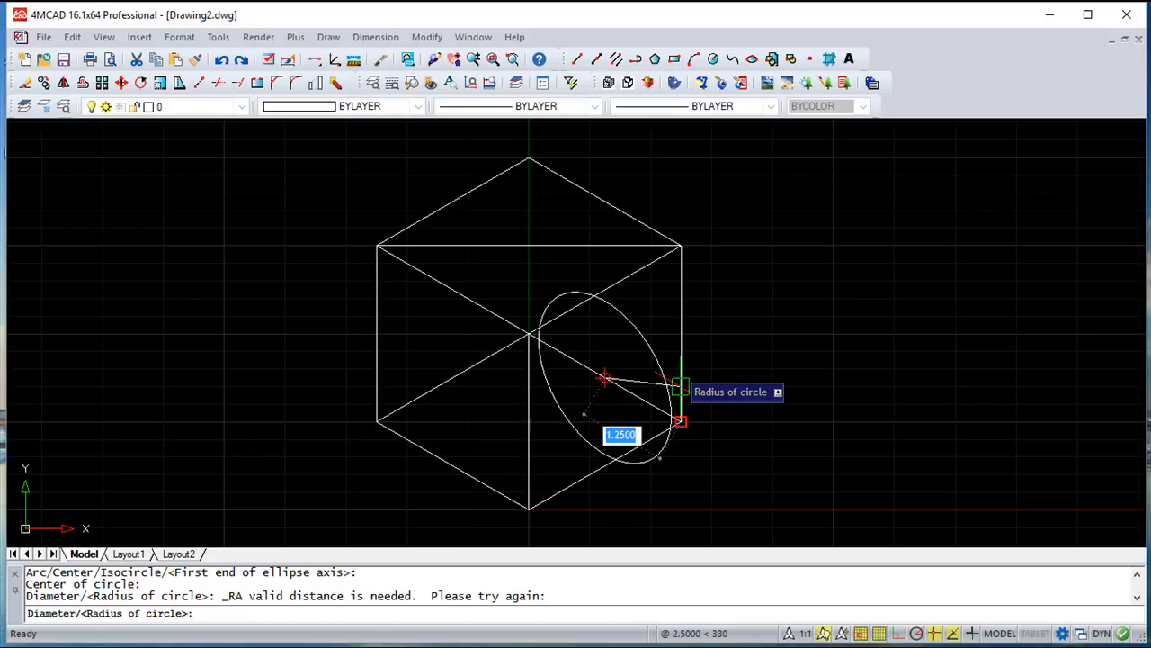
{"action": "key", "text": "F5"}
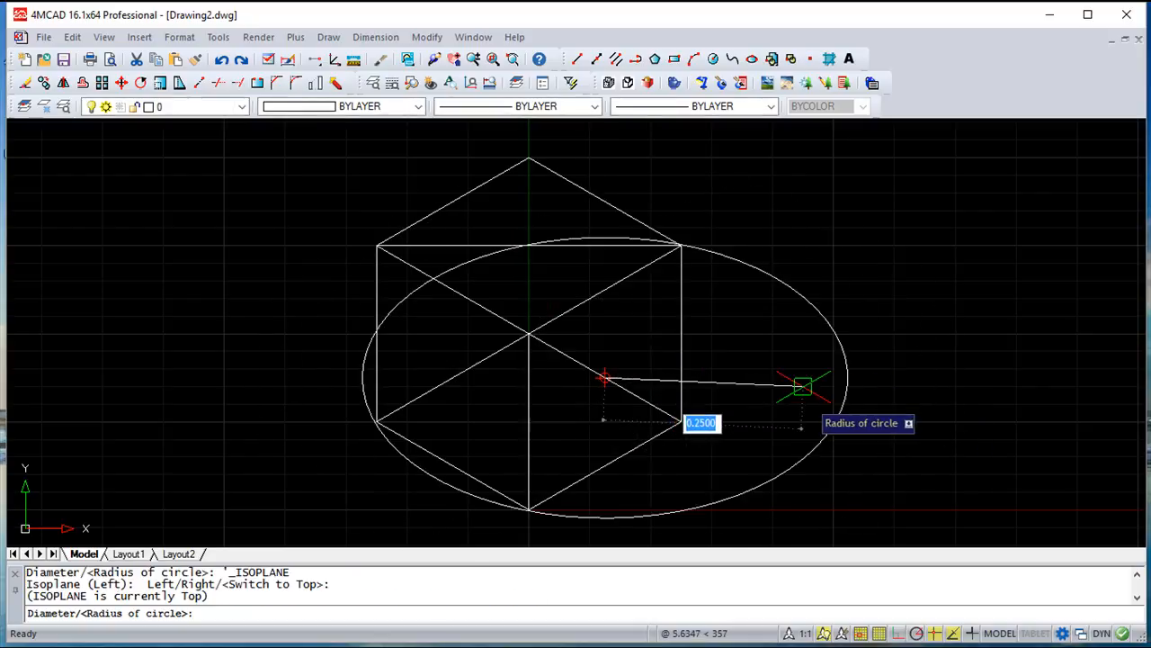
{"action": "key", "text": "F5"}
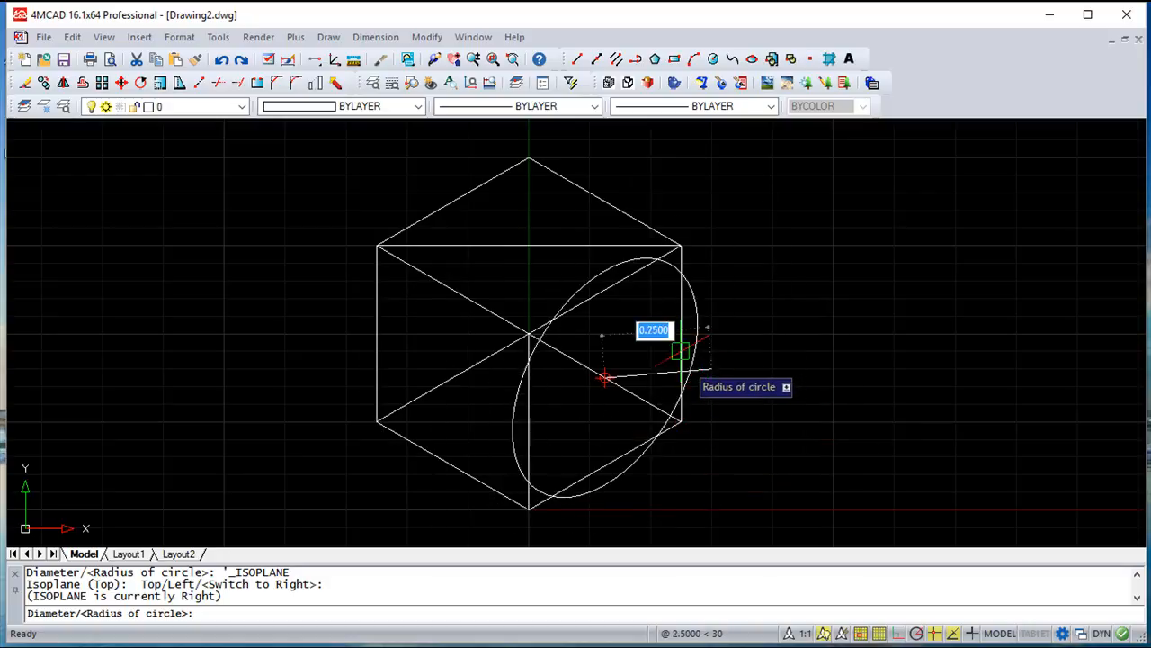
{"action": "left_click", "coordinate": [709, 367]}
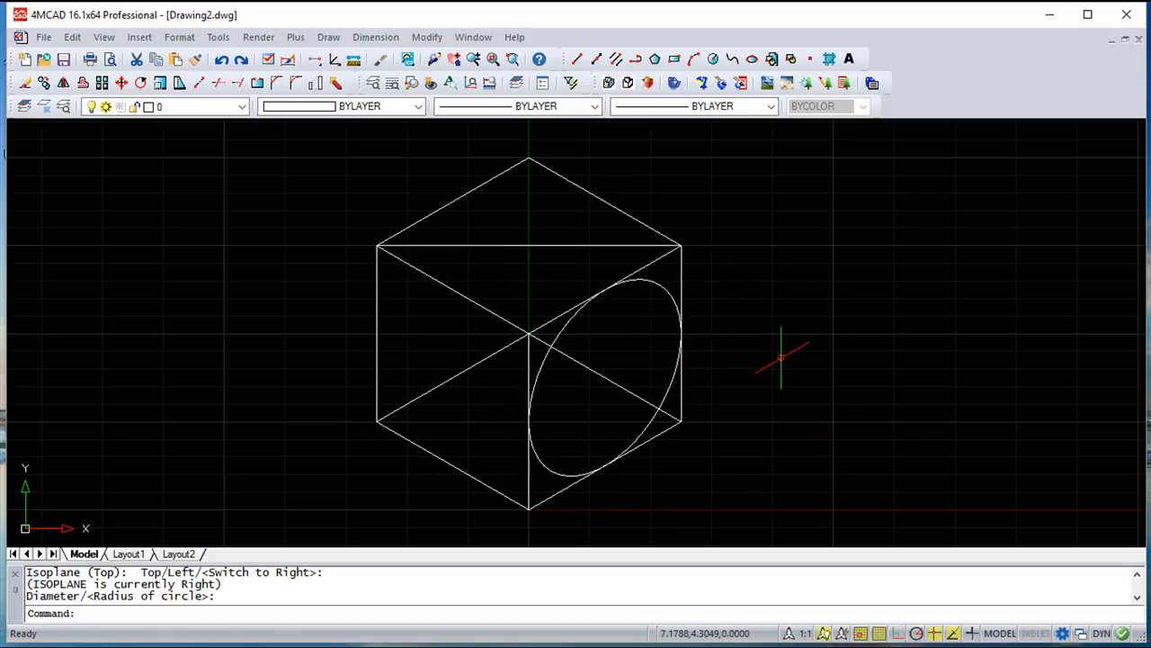
Erase the diagonal line across the cube's right face
{"action": "left_click", "coordinate": [427, 37]}
{"action": "left_click", "coordinate": [463, 134]}
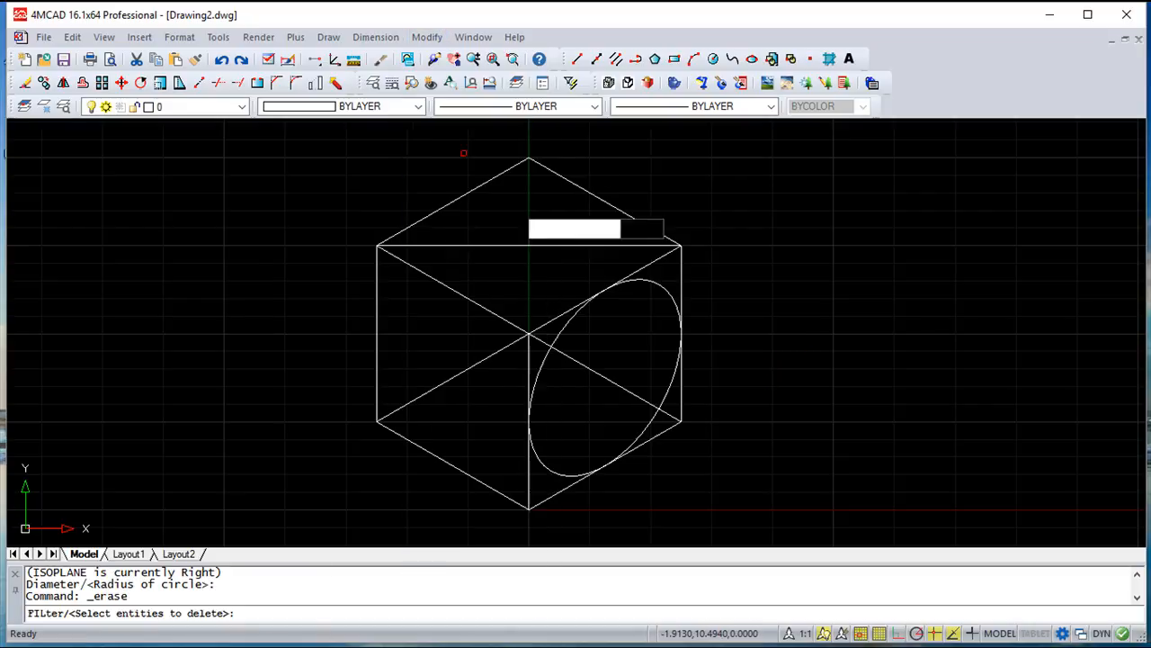
{"action": "left_click", "coordinate": [582, 364]}
{"action": "key", "text": "Return"}
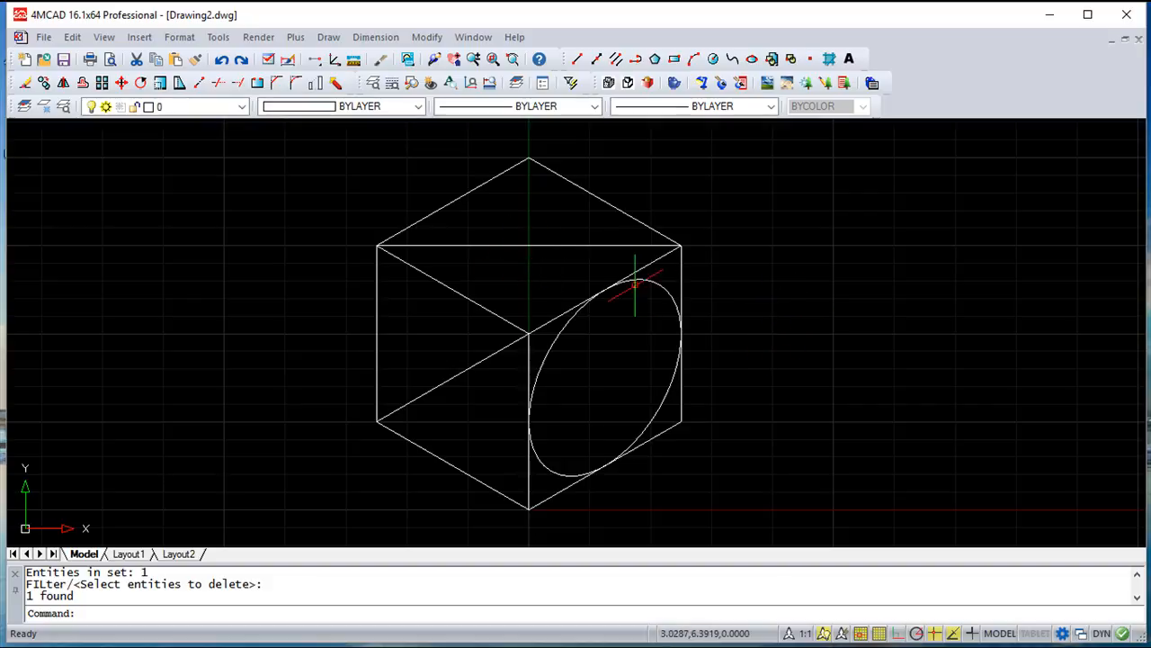
Draw an isocircle on the Top isoplane, centred on the top face's diagonal midpoint with its radius reaching an edge midpoint
{"action": "left_click", "coordinate": [329, 37]}
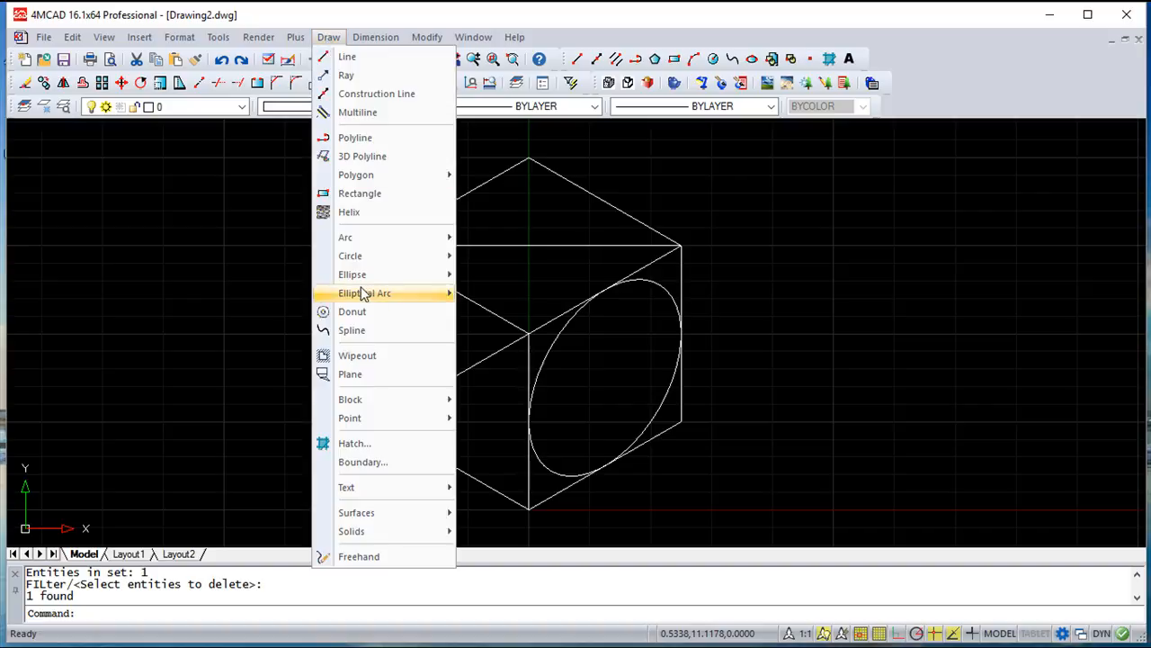
{"action": "mouse_move", "coordinate": [360, 274]}
{"action": "left_click", "coordinate": [530, 295]}
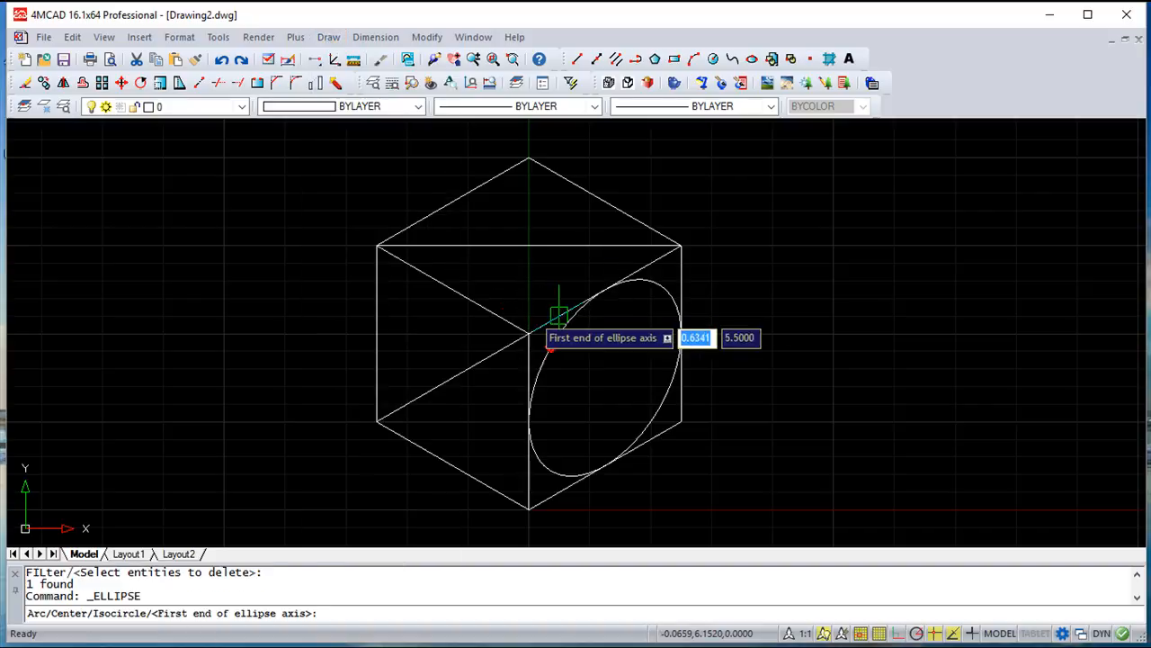
{"action": "type", "text": "i"}
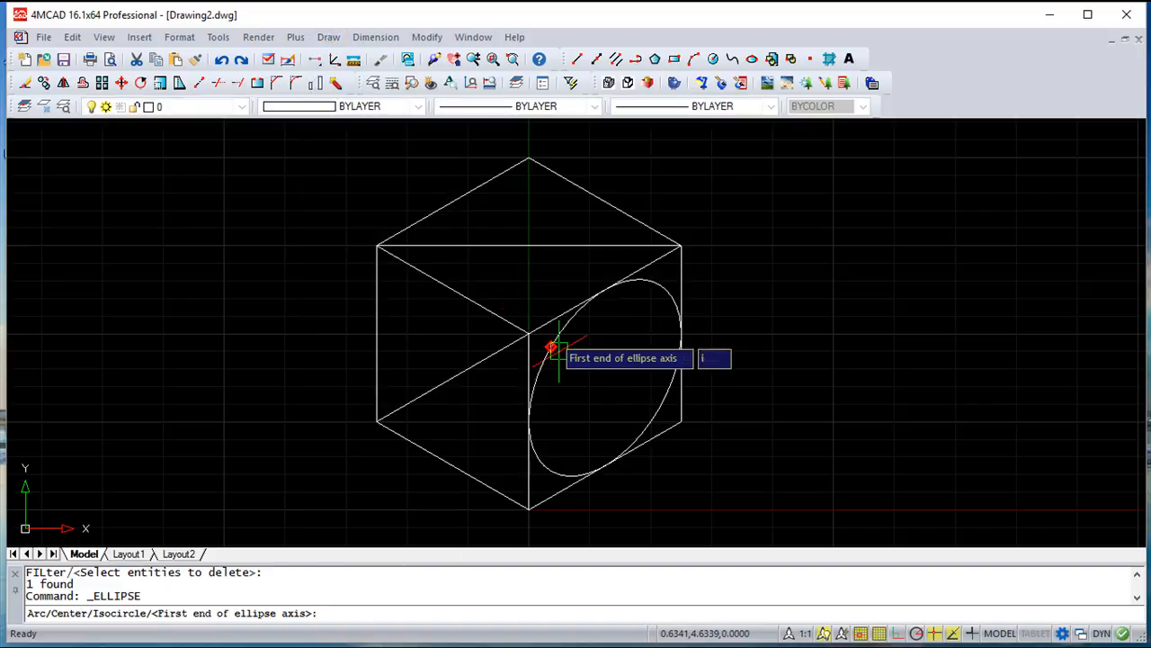
{"action": "key", "text": "Return"}
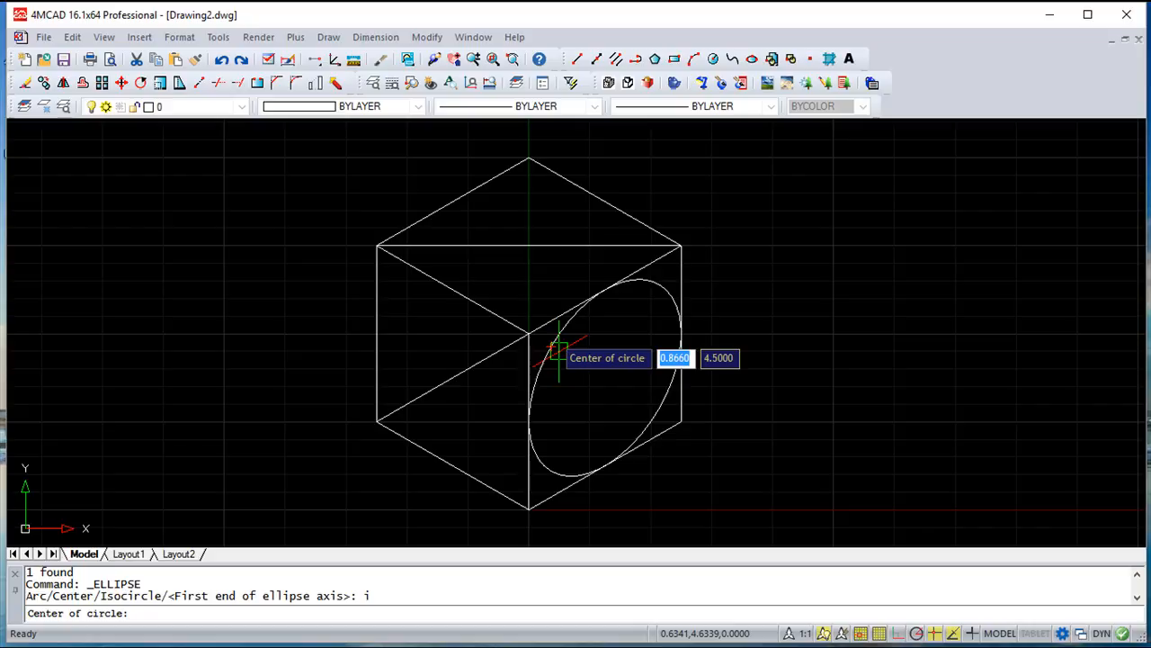
{"action": "double_click", "coordinate": [497, 244]}
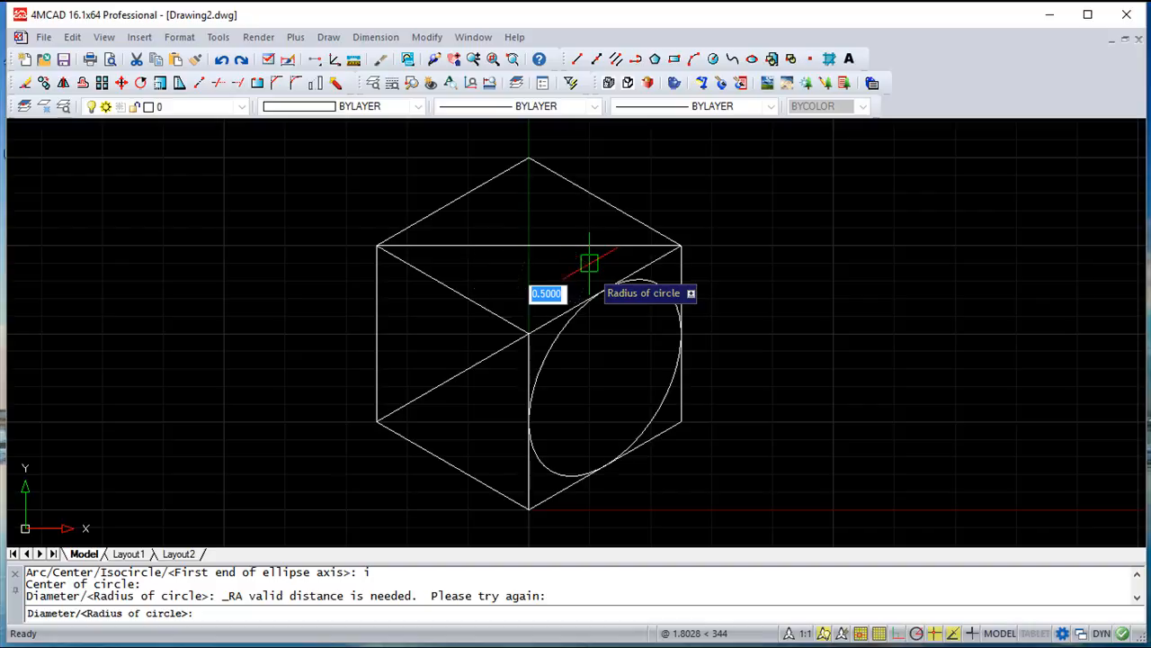
{"action": "key", "text": "F5"}
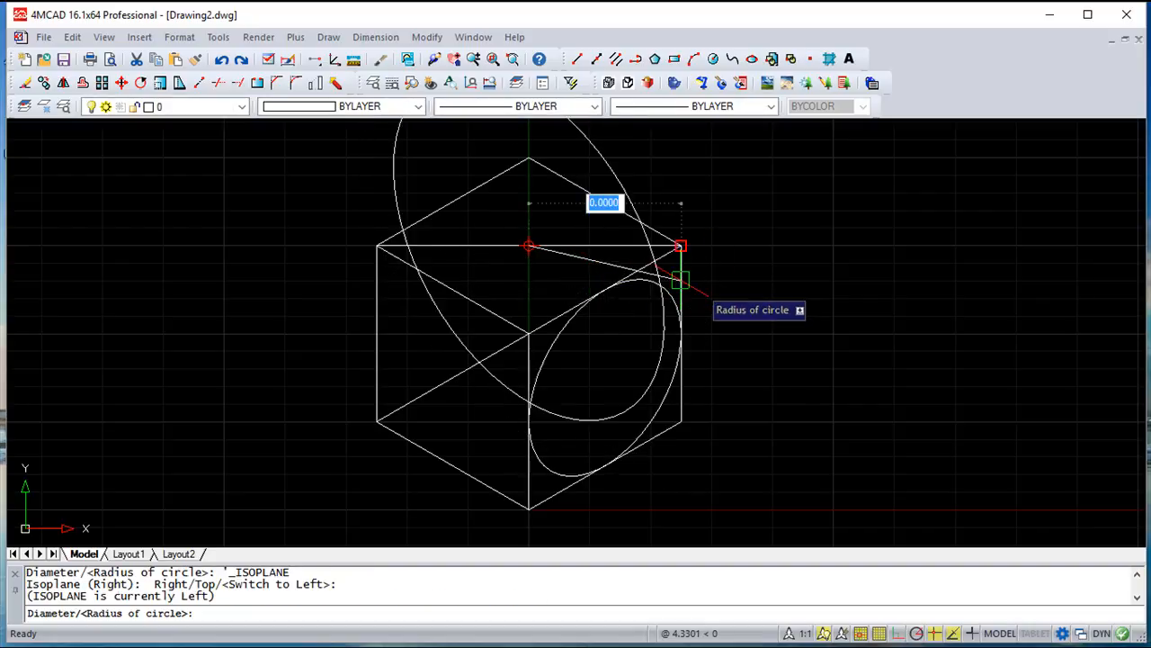
{"action": "key", "text": "F5"}
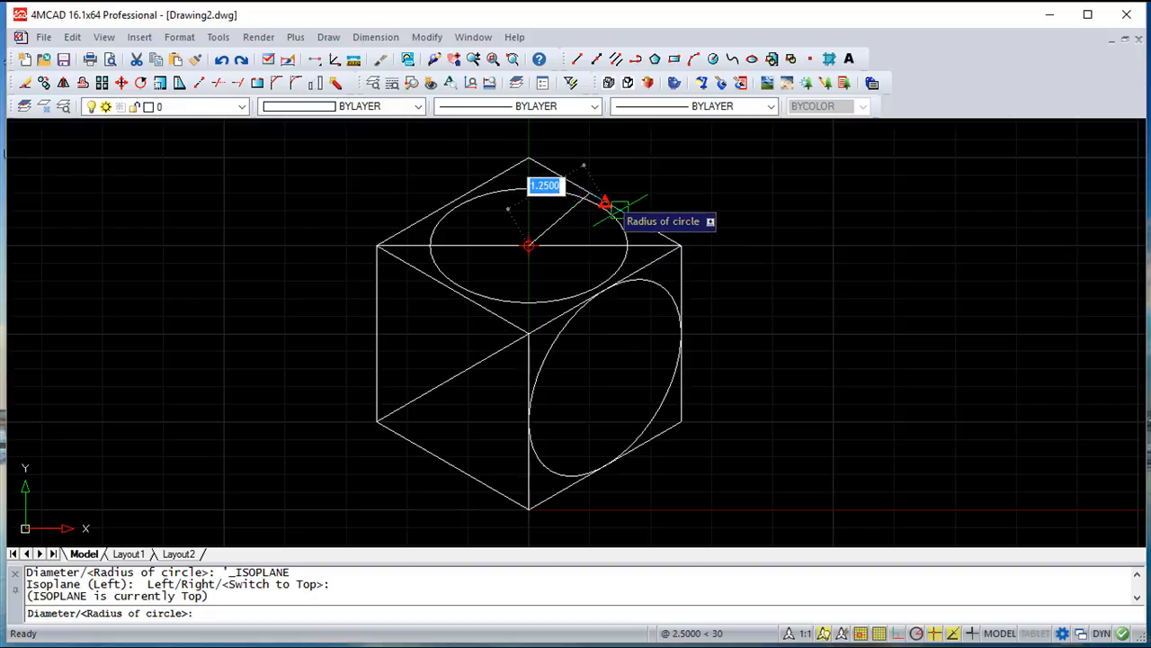
{"action": "left_click", "coordinate": [619, 210]}
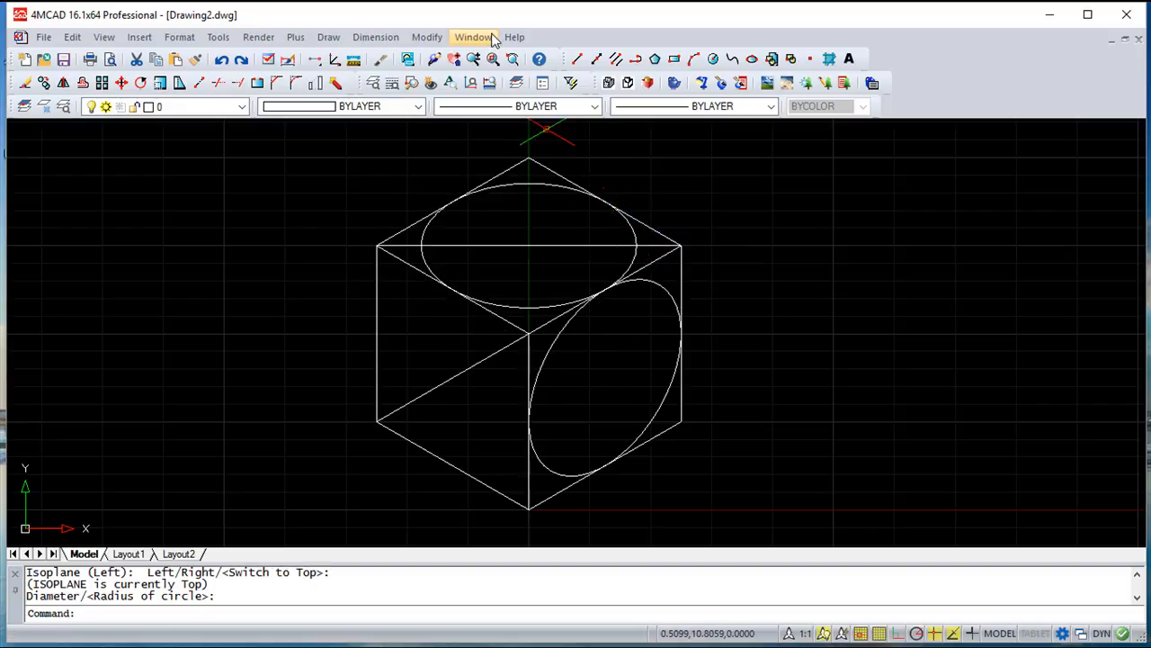
Erase the horizontal diagonal across the cube's top face
{"action": "left_click", "coordinate": [427, 36]}
{"action": "left_click", "coordinate": [443, 137]}
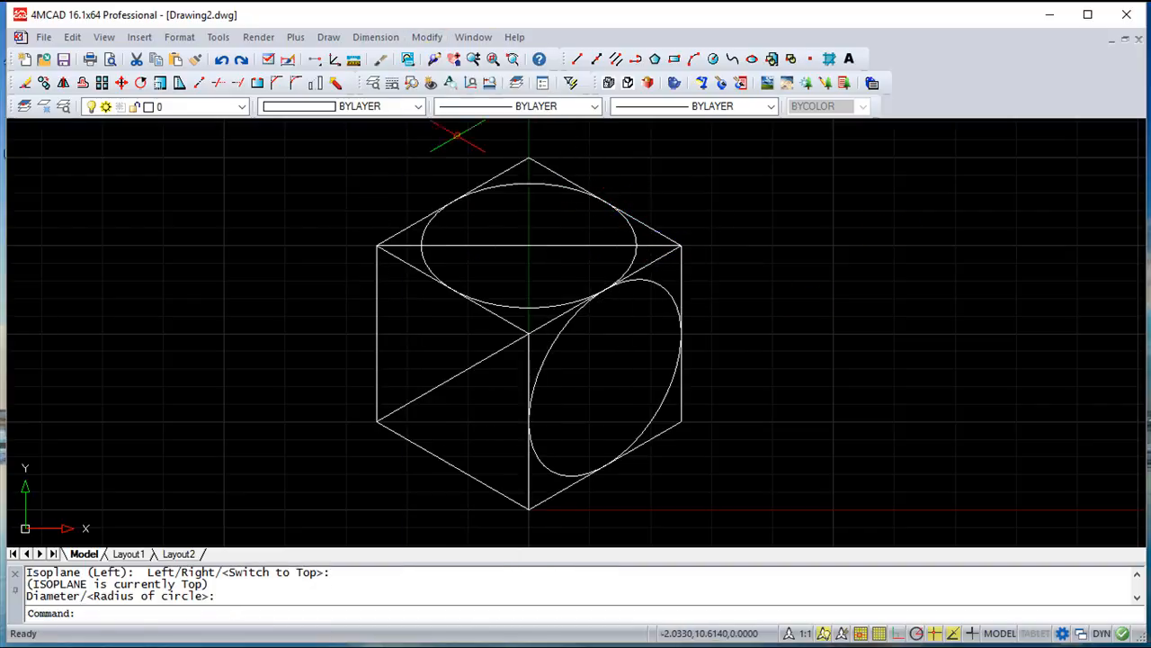
{"action": "left_click", "coordinate": [564, 244]}
{"action": "left_click", "coordinate": [530, 236]}
{"action": "key", "text": "Return"}
{"action": "scroll", "coordinate": [755, 243], "scroll_direction": "down", "scroll_amount": 2}
{"action": "scroll", "coordinate": [738, 251], "scroll_direction": "up", "scroll_amount": 2}
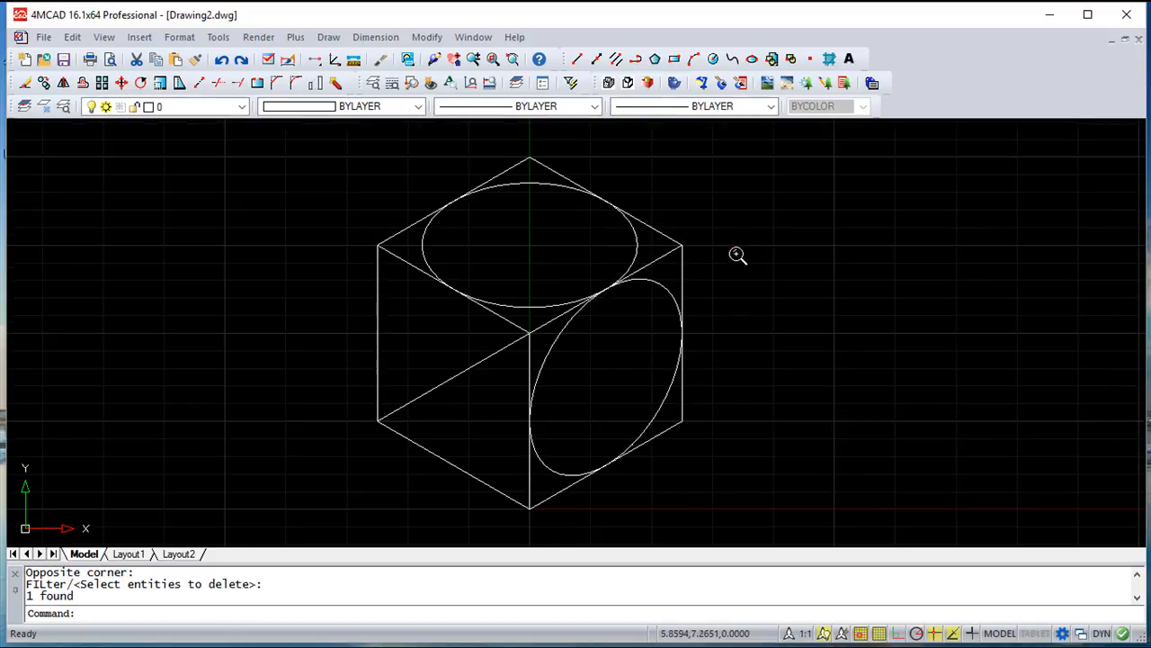